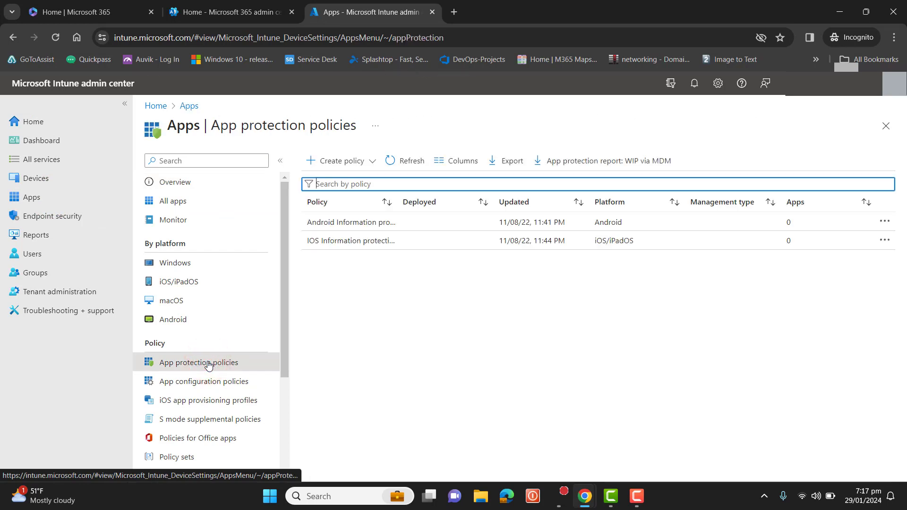
- Start a new iOS/iPadOS app protection policy named Information Protection IOS, with the same text as description, and continue
click(372, 163)
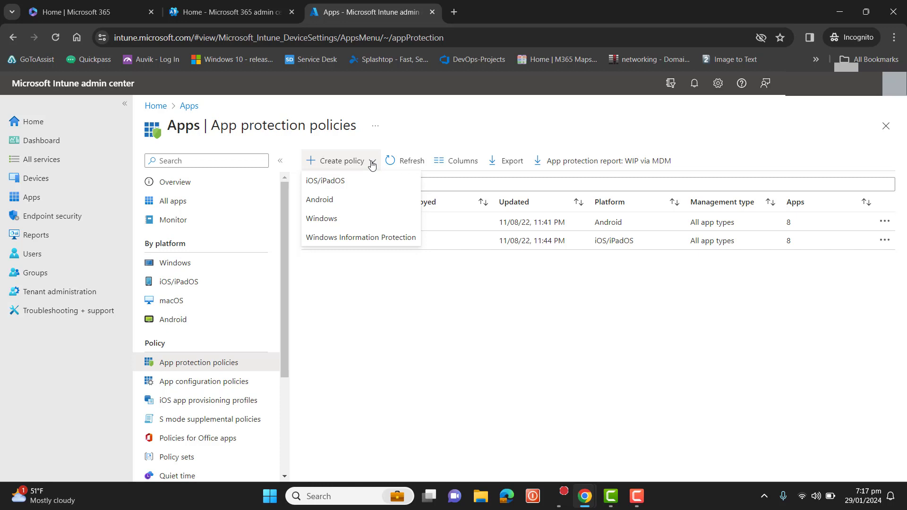
click(348, 180)
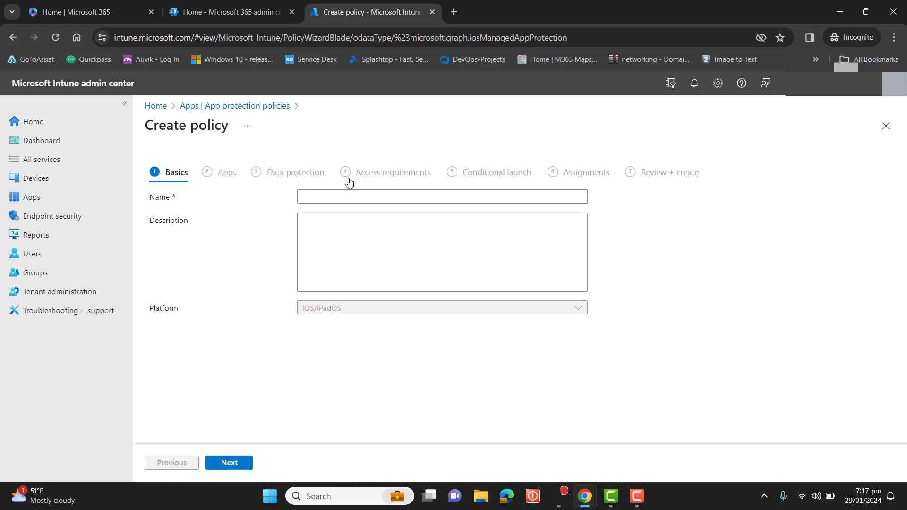
click(345, 198)
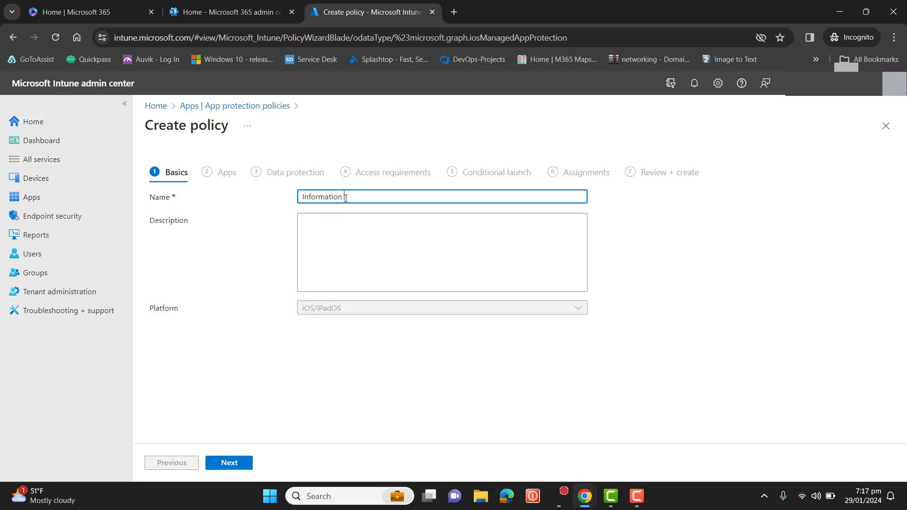
text(Information Protection IOS)
key(ctrl+a)
key(ctrl+c)
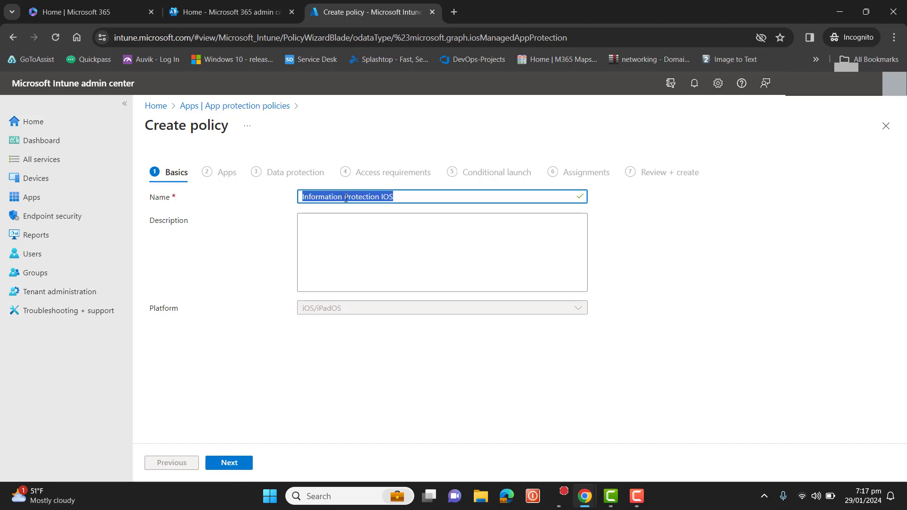
click(383, 243)
key(ctrl+v)
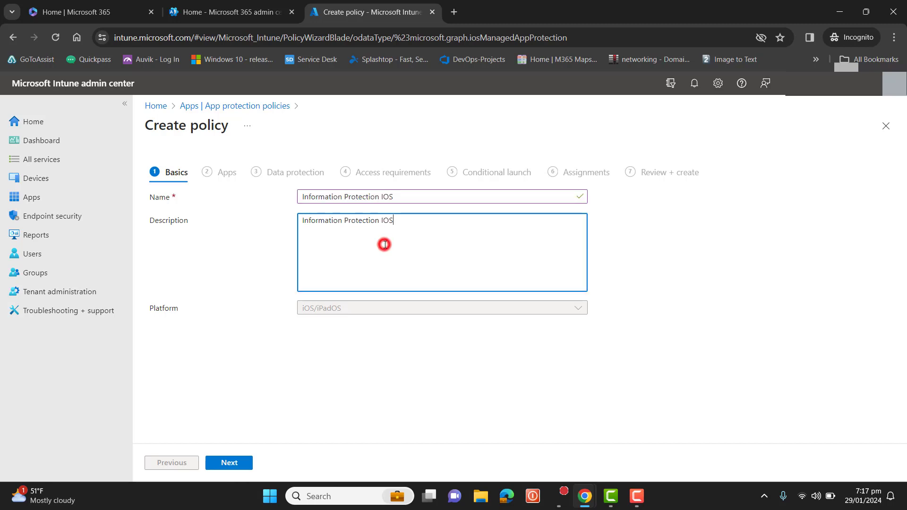
click(229, 463)
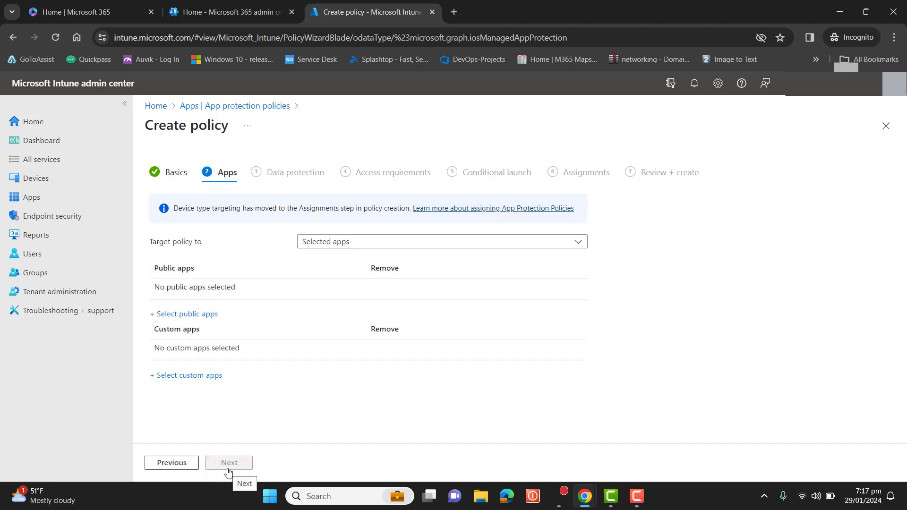
click(228, 469)
click(363, 244)
click(363, 245)
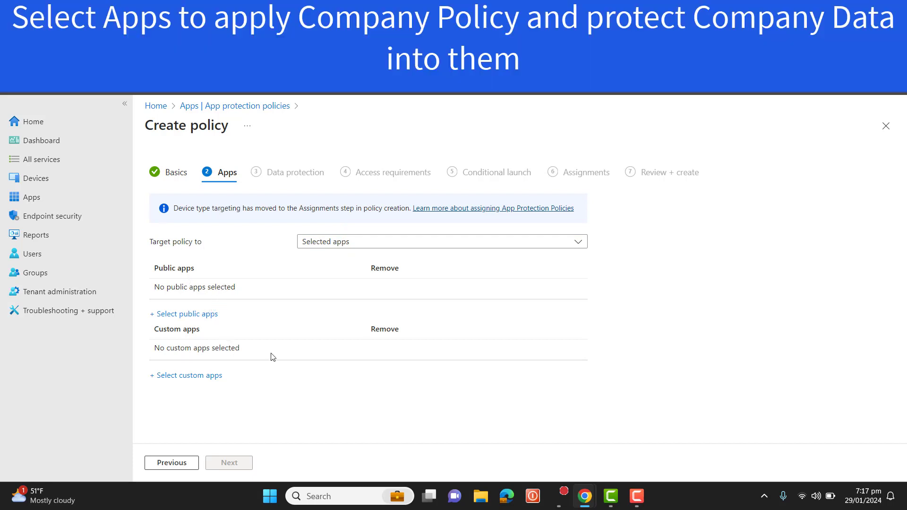
click(391, 243)
click(355, 277)
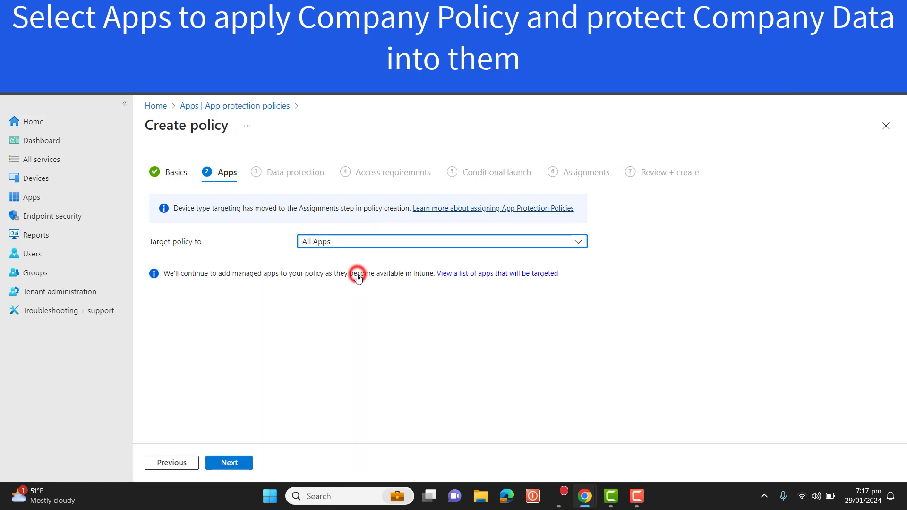
click(385, 241)
click(348, 297)
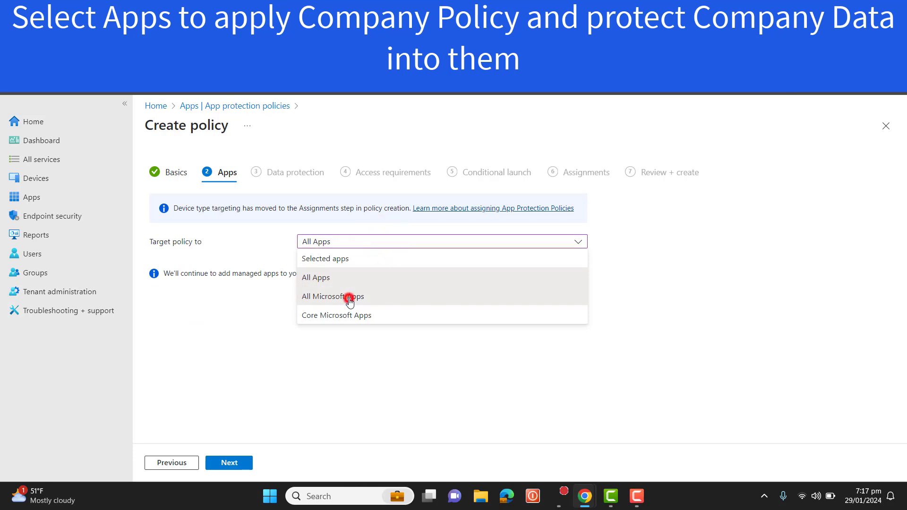
click(380, 241)
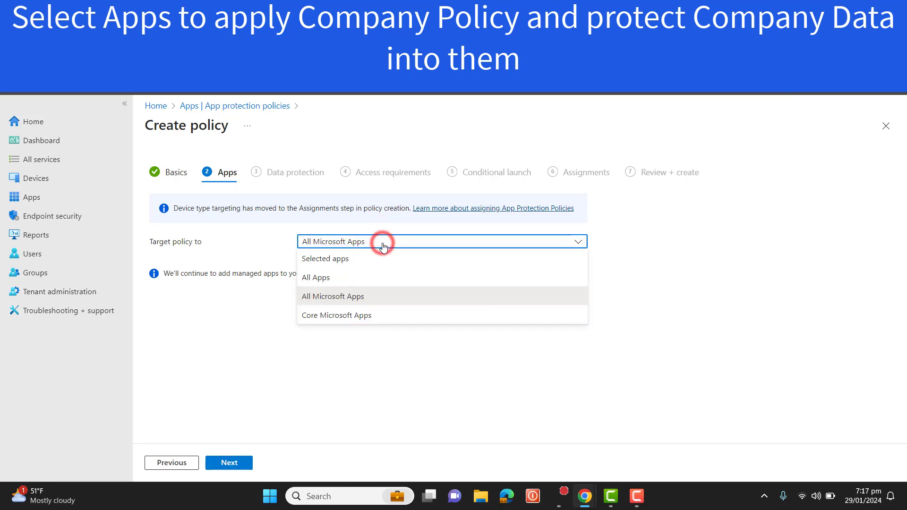
click(364, 265)
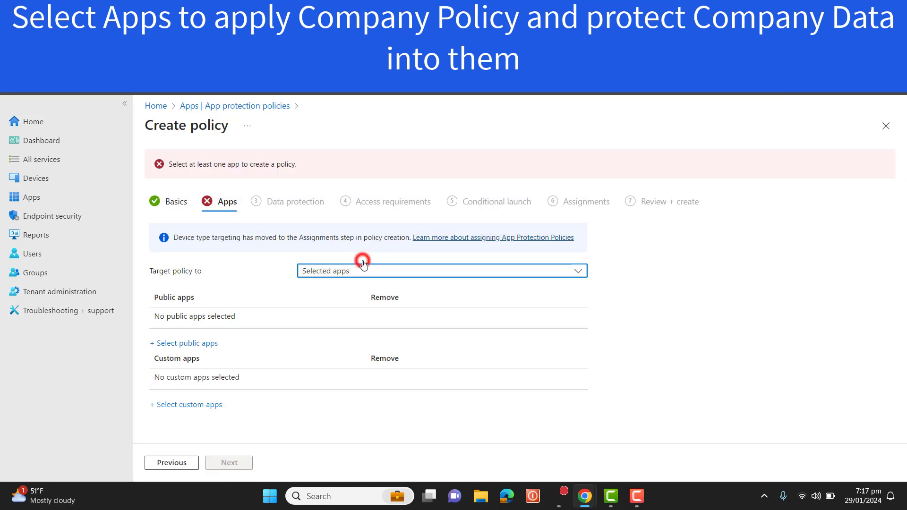
- Open the public app picker and add Microsoft Edge and Microsoft Excel to the targeted apps
click(206, 344)
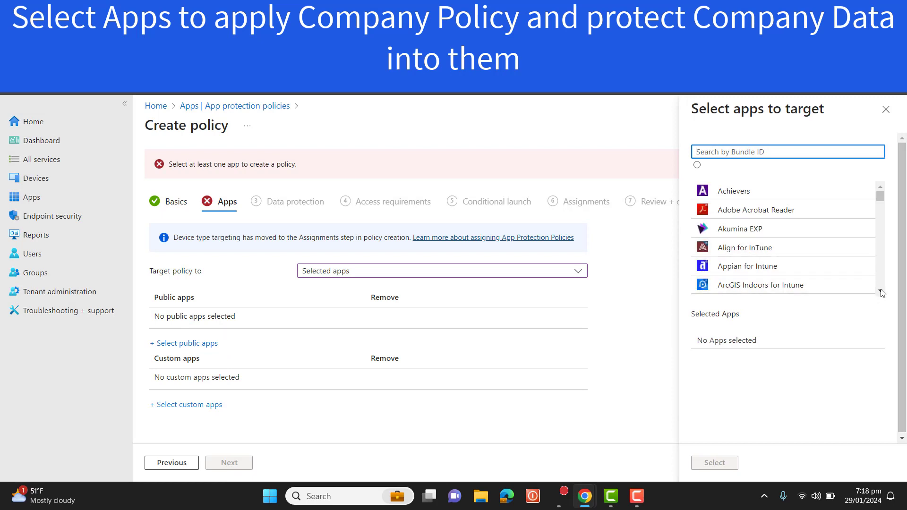
click(881, 291)
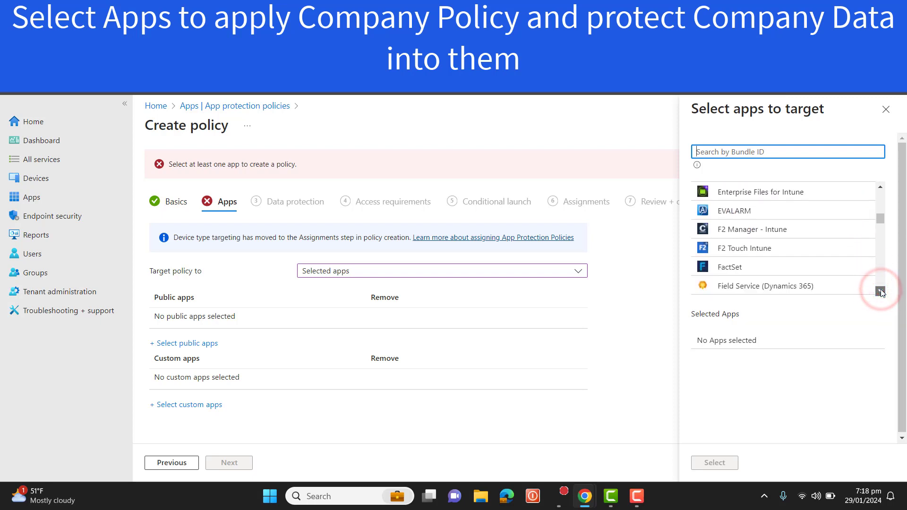
click(881, 292)
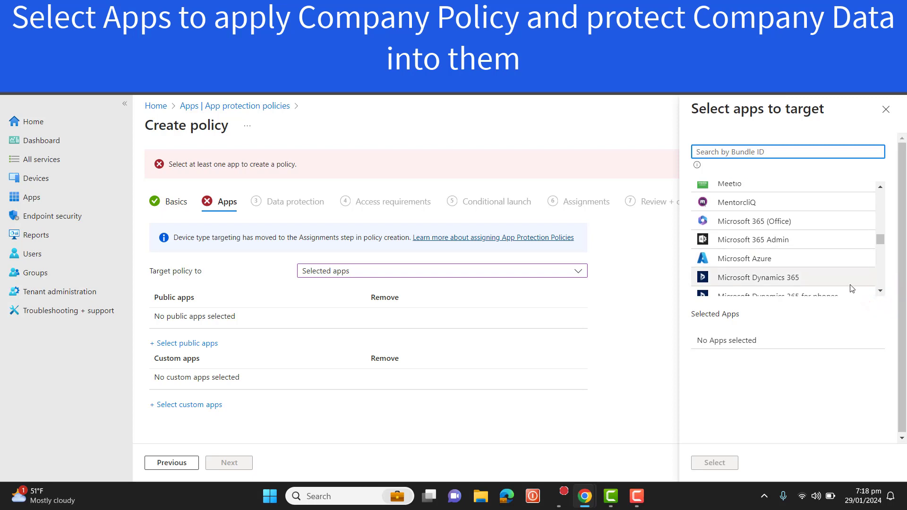
click(881, 292)
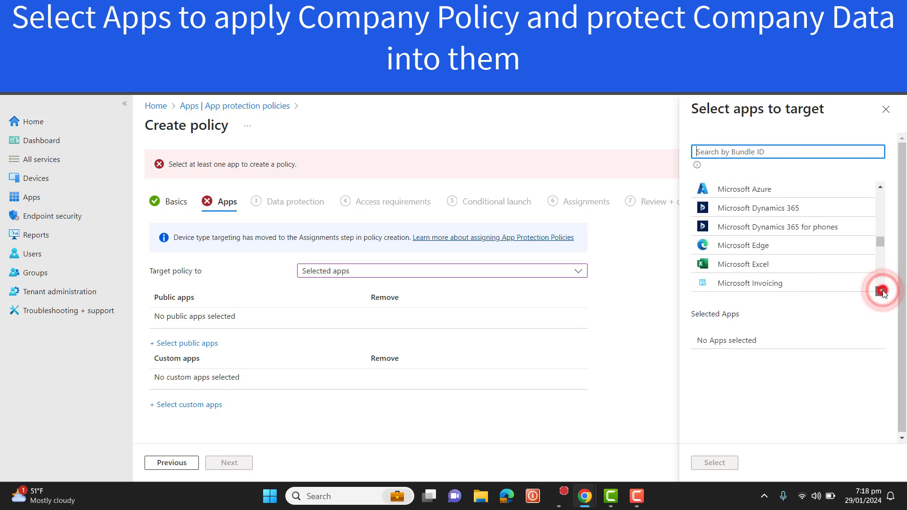
click(775, 249)
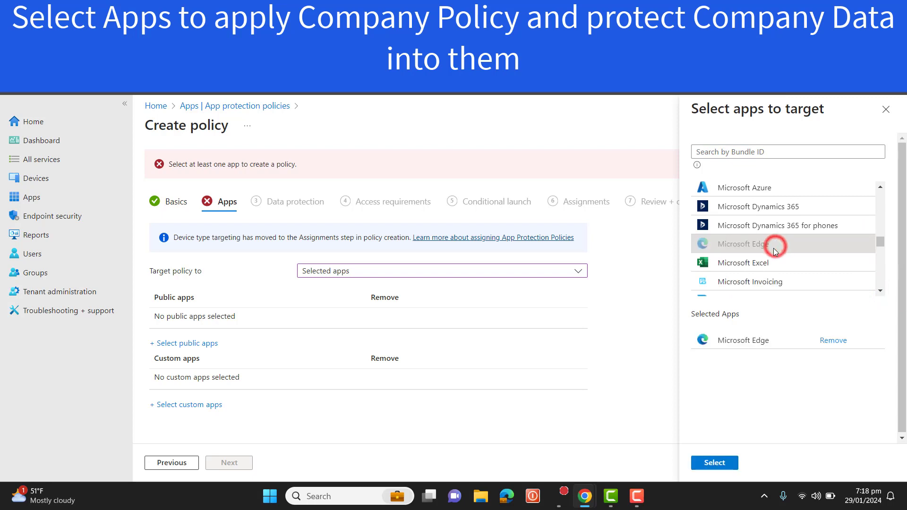
click(758, 263)
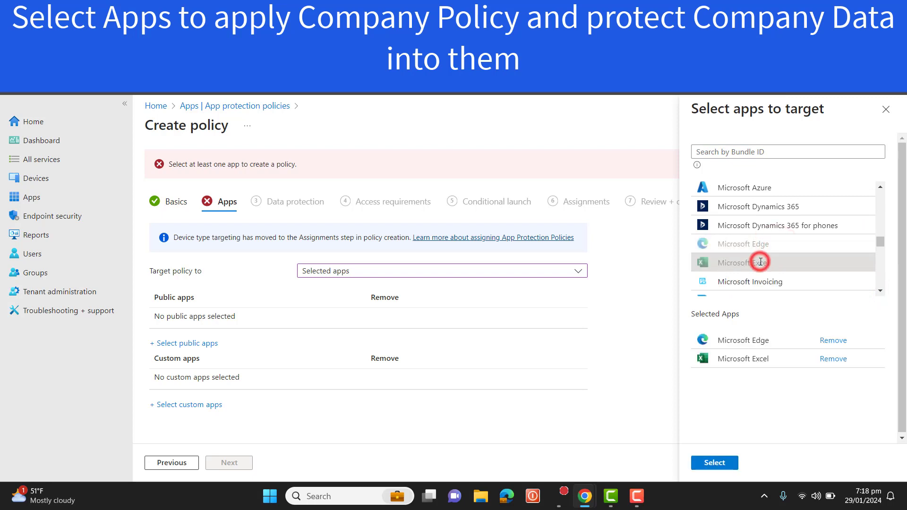
- Add Microsoft OneNote, Microsoft OneDrive, Microsoft Outlook and Microsoft Planner to the targeted apps
click(881, 292)
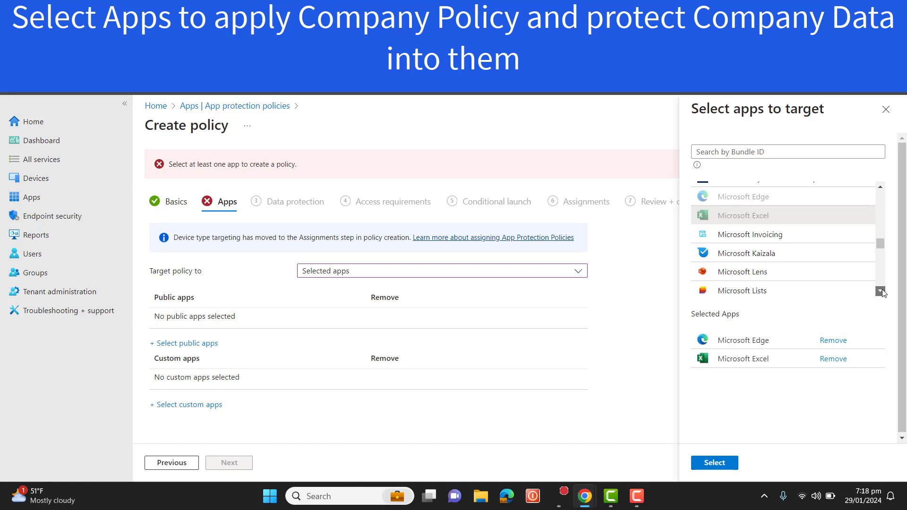
click(881, 292)
click(881, 292)
click(880, 292)
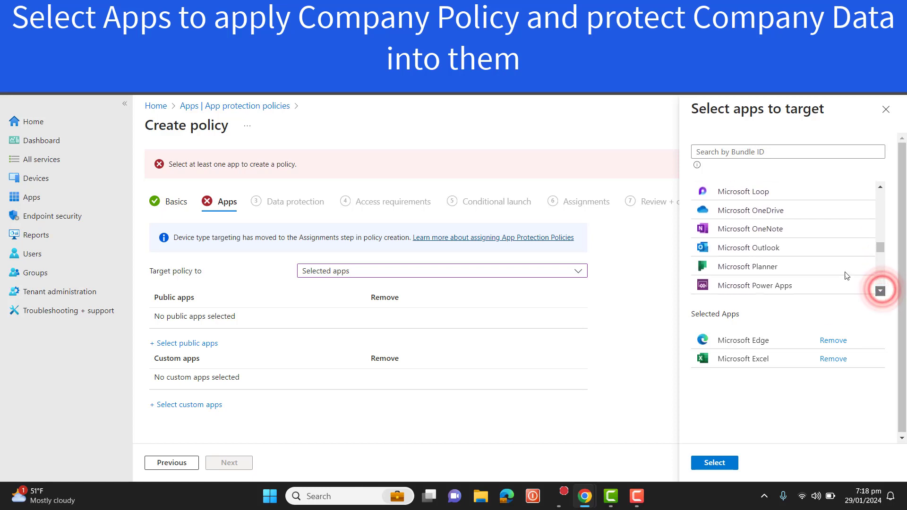
click(765, 228)
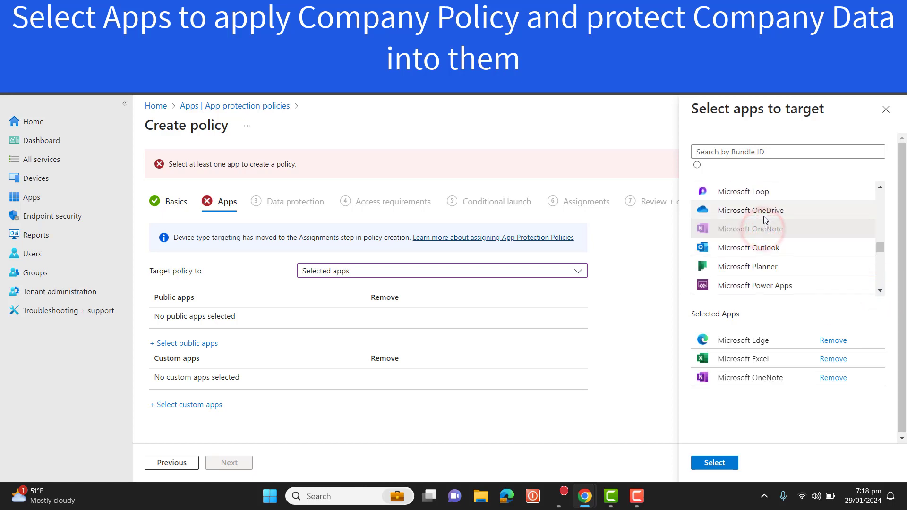
click(765, 210)
click(760, 248)
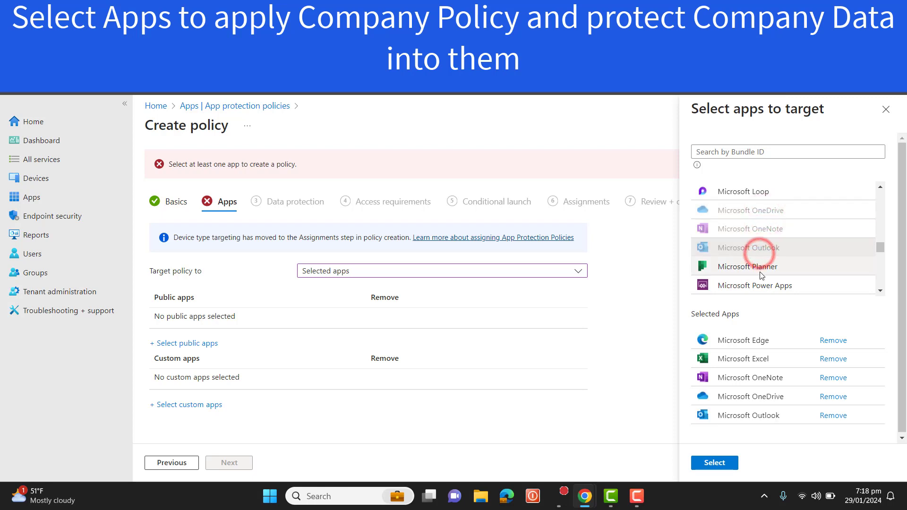
click(761, 270)
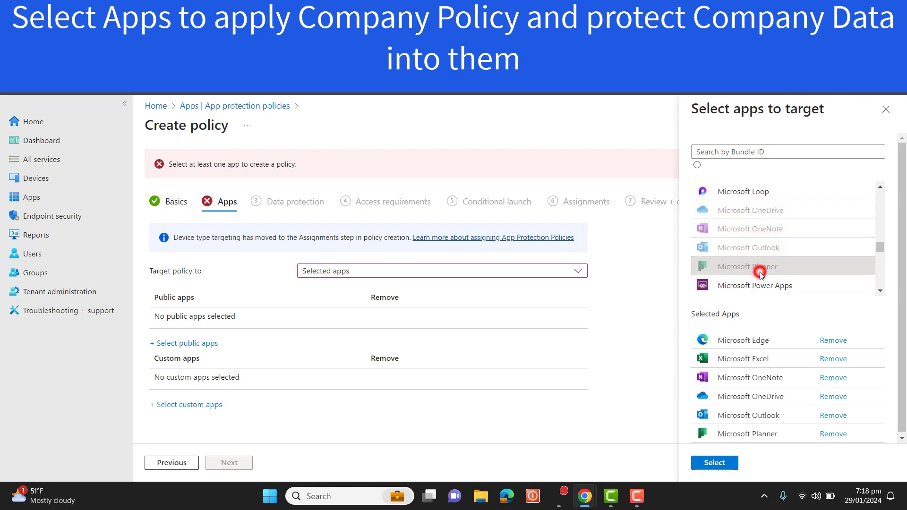
- Add Microsoft Teams and Microsoft Word and confirm the public app selection
click(880, 291)
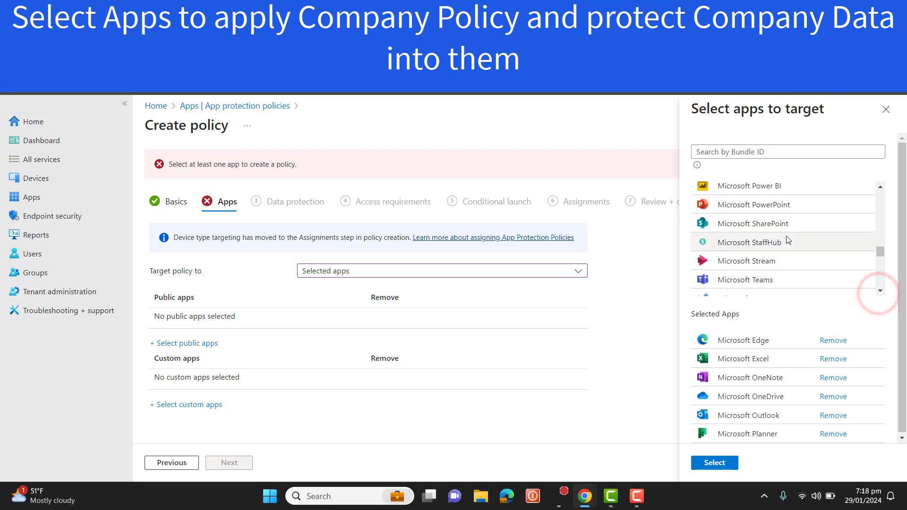
click(775, 279)
click(880, 293)
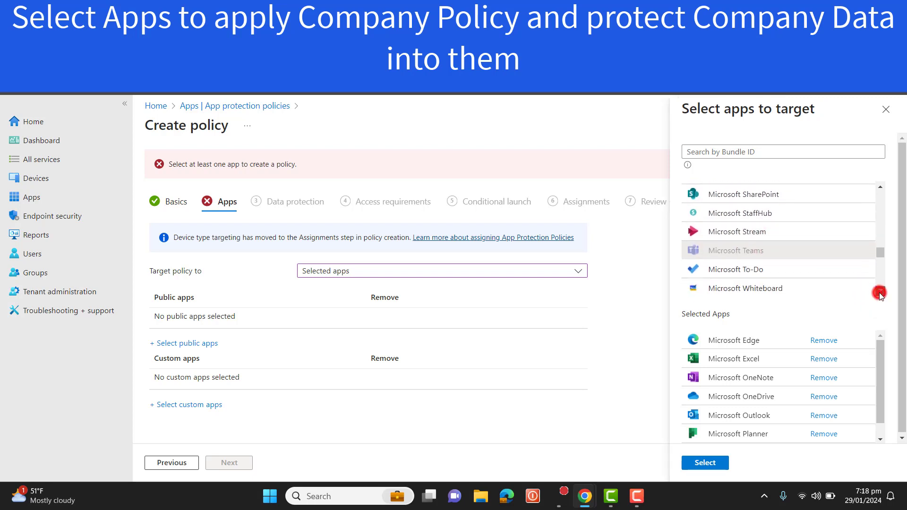
click(880, 292)
click(880, 292)
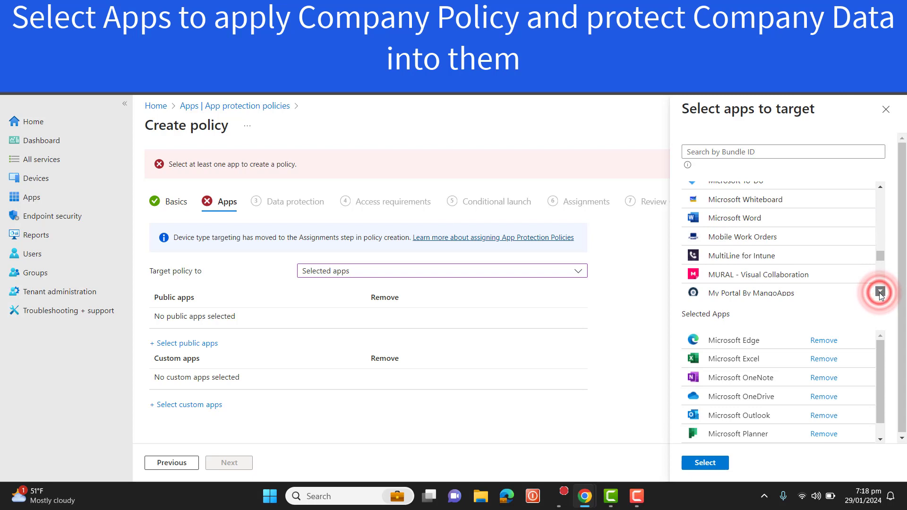
click(746, 219)
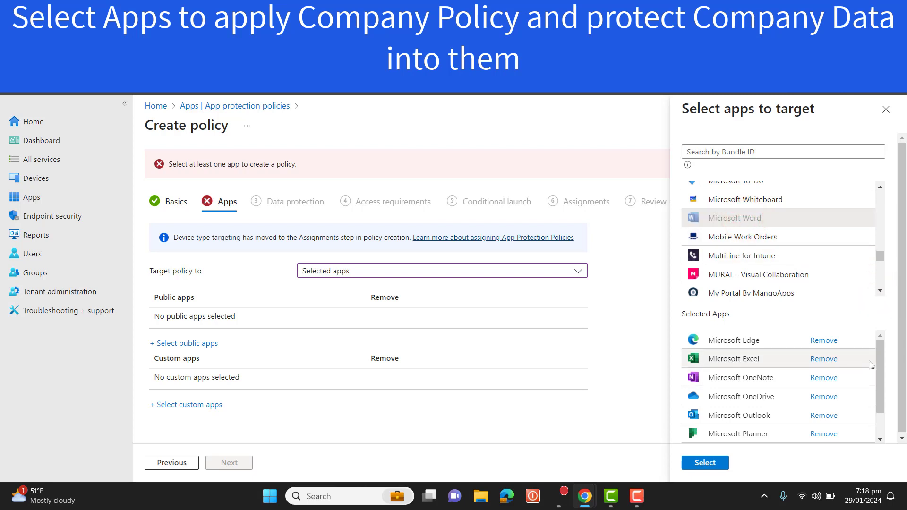
mouse_move(882, 364)
mouse_down()
mouse_move(877, 430)
mouse_move(878, 365)
mouse_up()
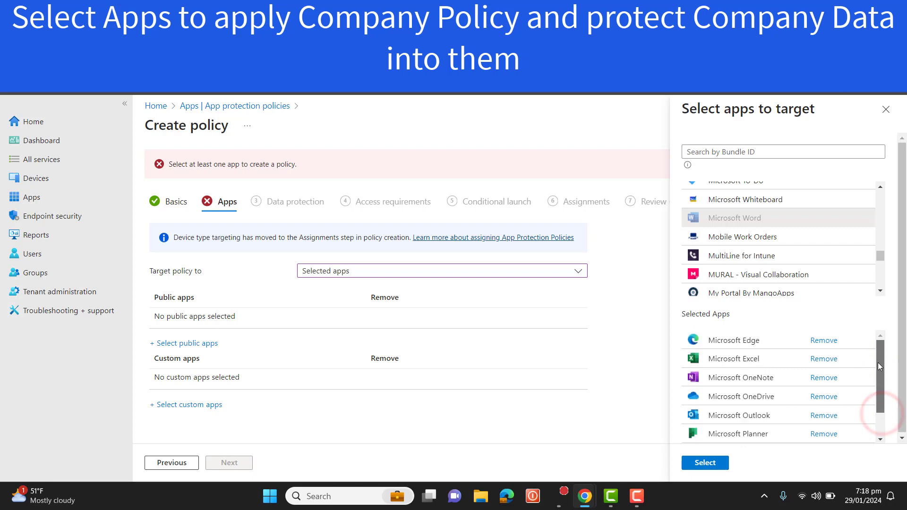
click(712, 464)
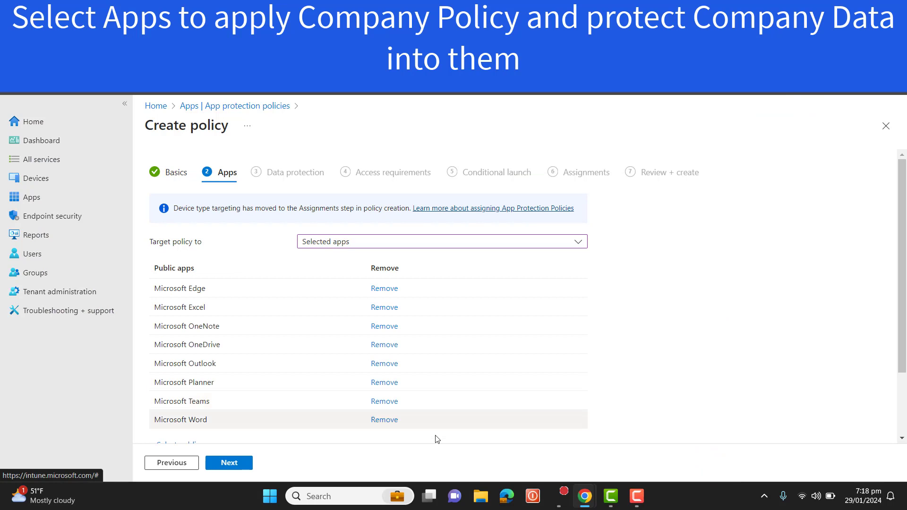
- Continue to Data protection and set backup of org data to iTunes and iCloud to Block
click(238, 464)
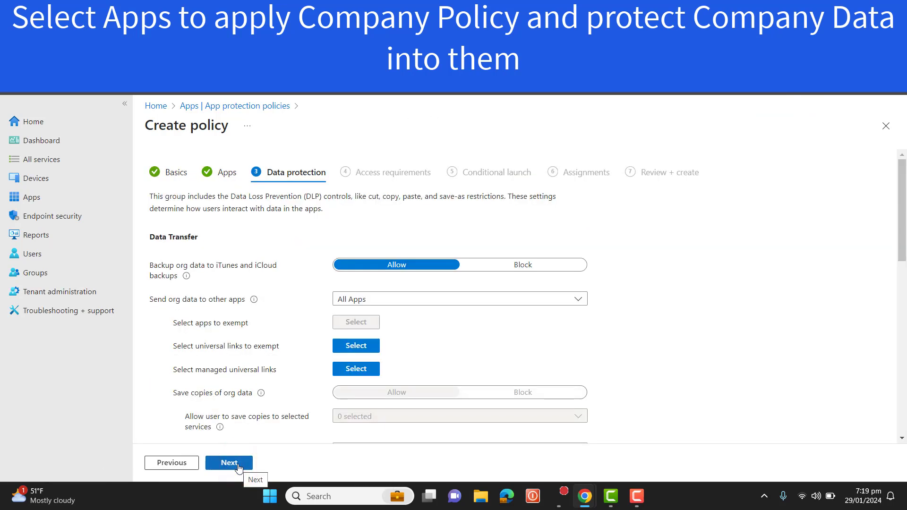
mouse_move(902, 192)
mouse_down()
mouse_move(904, 219)
mouse_move(906, 191)
mouse_up()
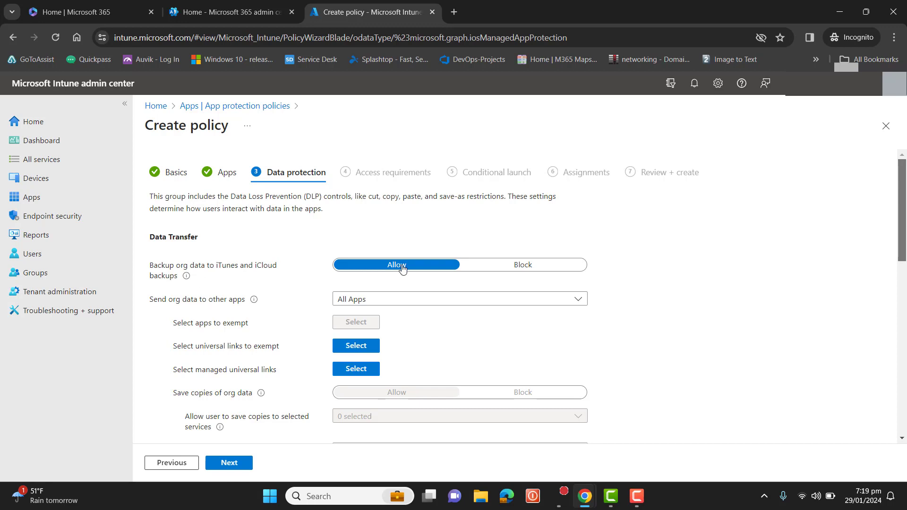
click(507, 269)
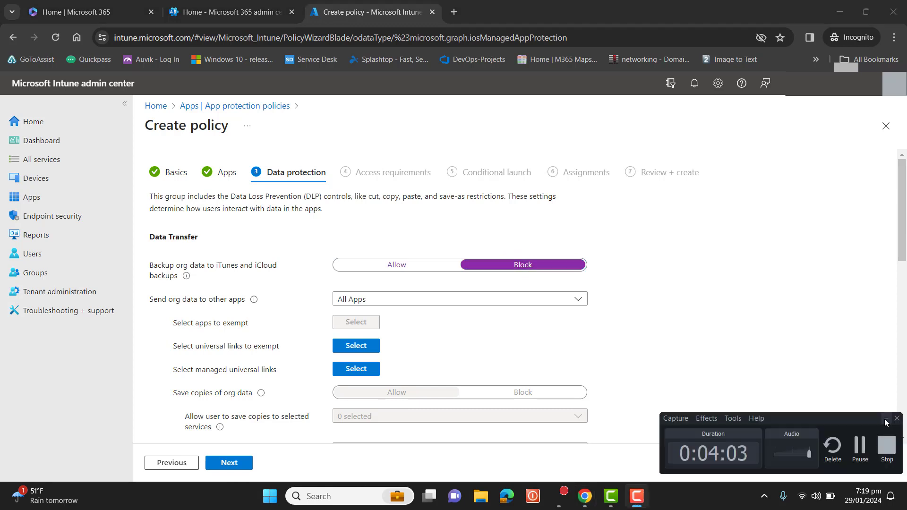
click(886, 419)
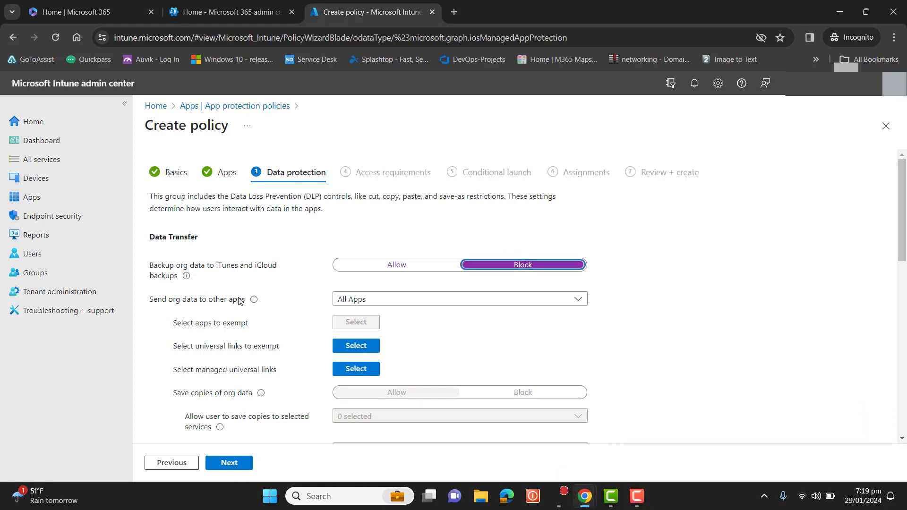
- Set sending org data to other apps to Policy managed apps
click(503, 299)
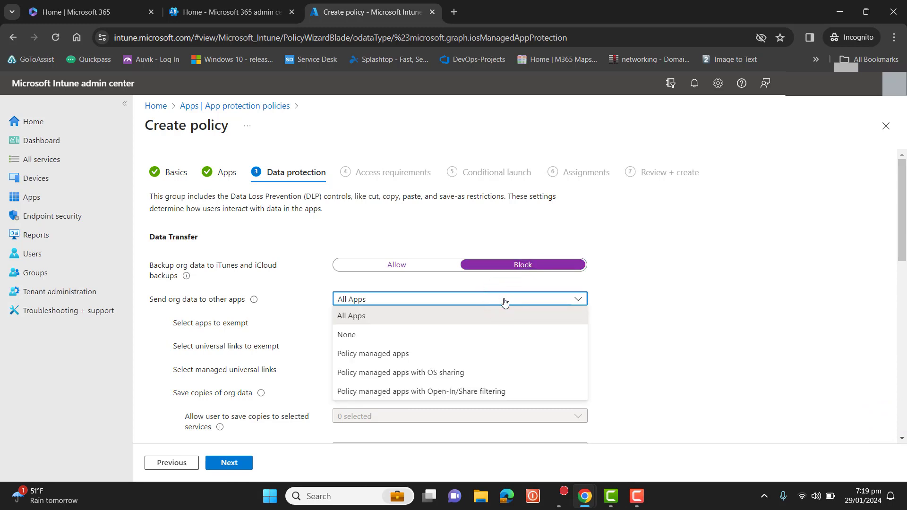
click(389, 360)
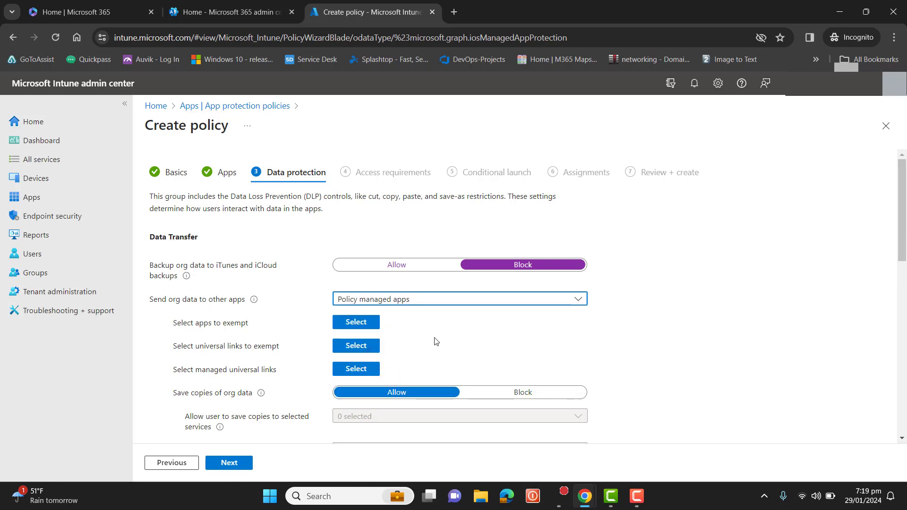
drag(902, 209, 904, 223)
scroll(904, 223, up, 1)
drag(902, 233, 903, 255)
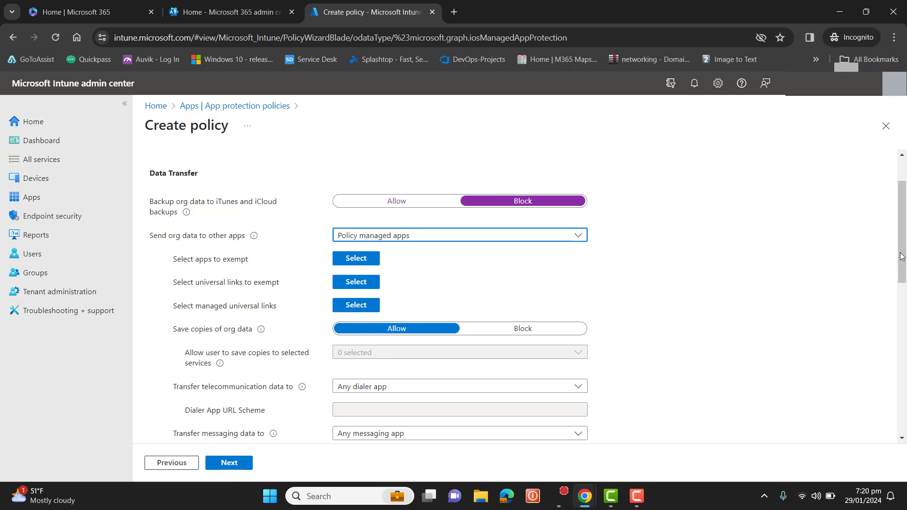
- Block saving copies of org data, allowing saves only to OneDrive for Business and SharePoint
scroll(902, 257, down, 2)
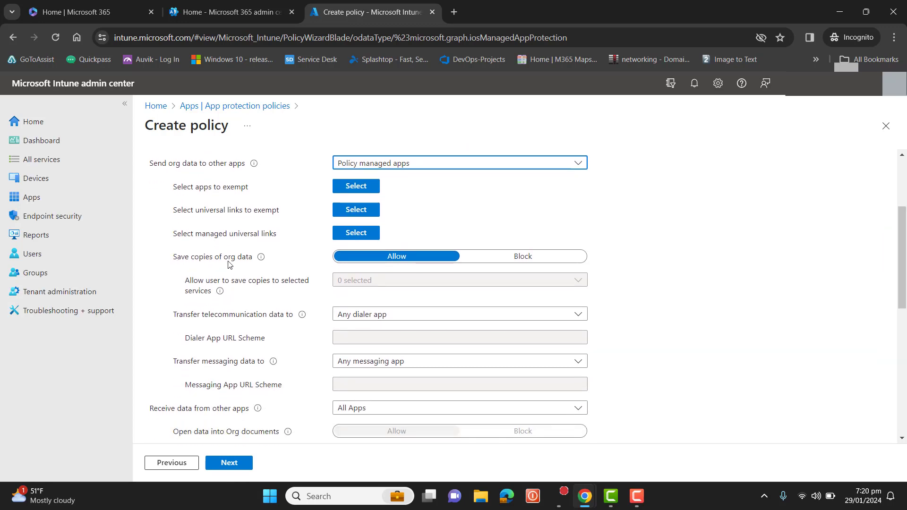
mouse_move(262, 259)
click(525, 257)
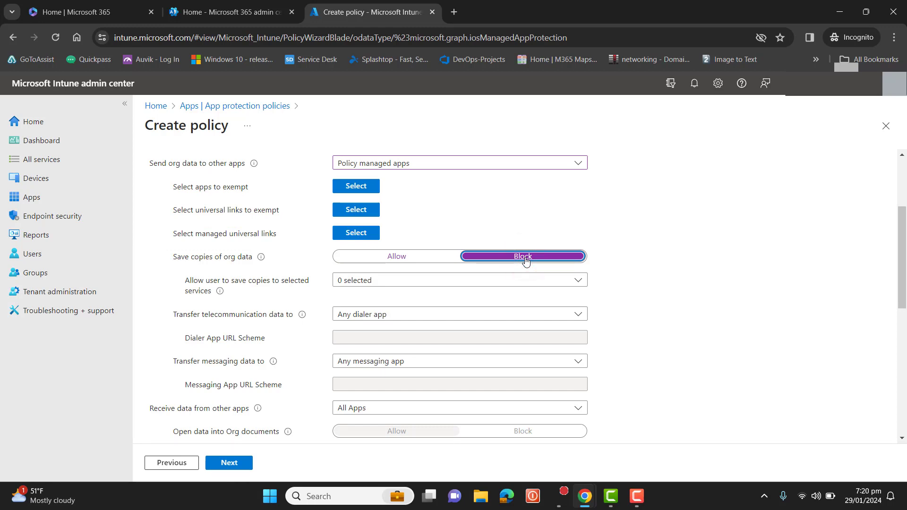
click(528, 279)
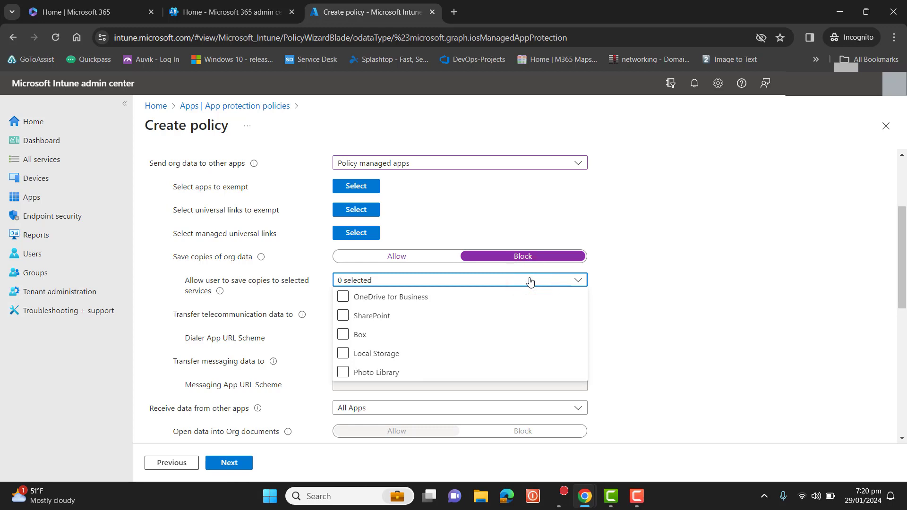
click(343, 316)
click(342, 316)
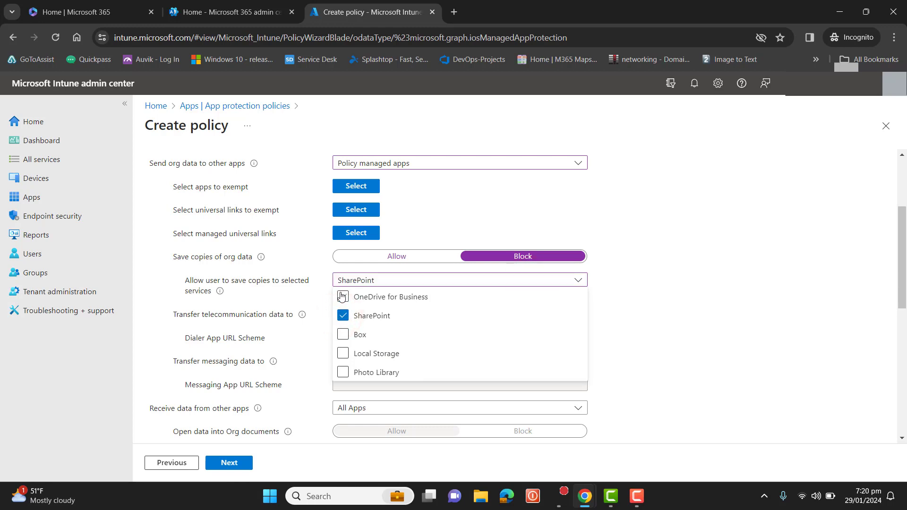
click(343, 297)
click(655, 316)
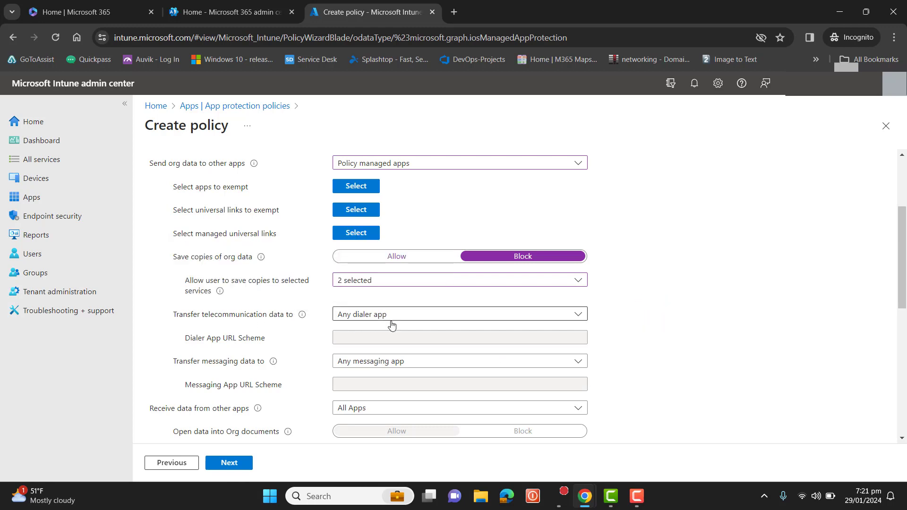
- Set both telecommunication and messaging data transfer to None, do not transfer this data between apps
click(406, 314)
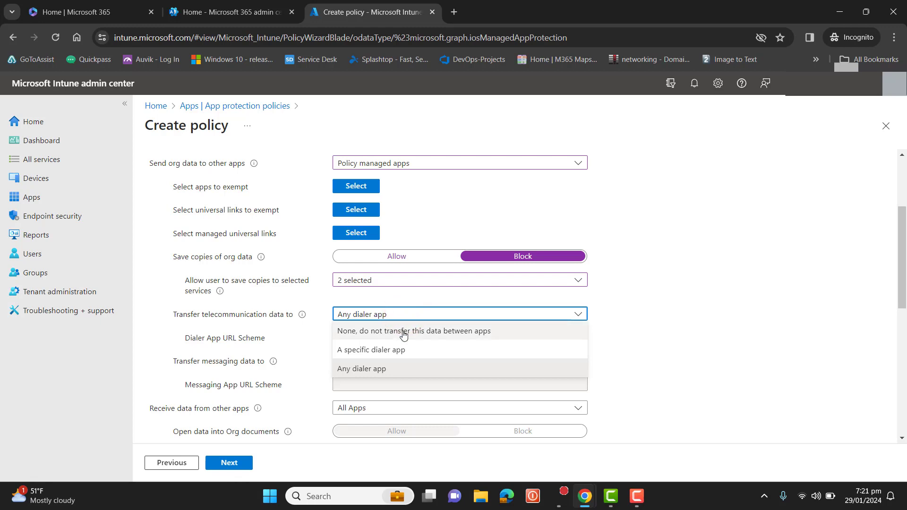
click(403, 333)
mouse_move(297, 316)
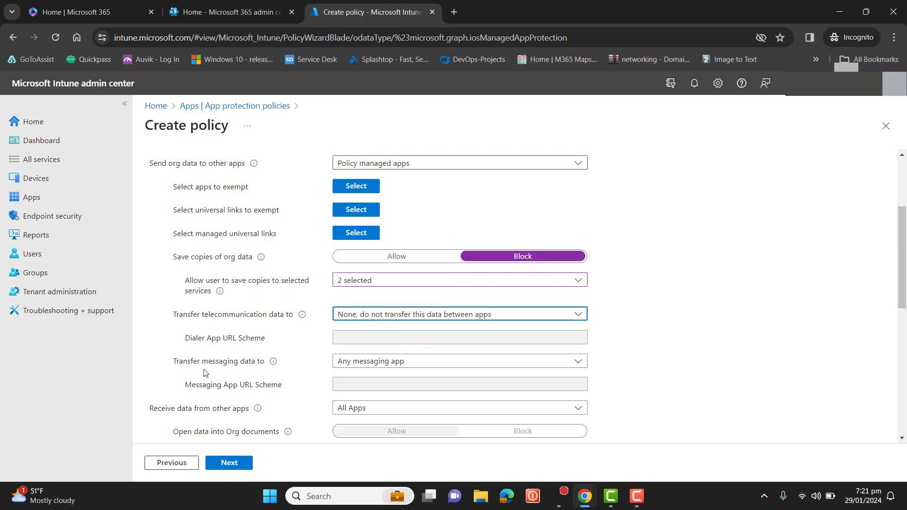
click(415, 361)
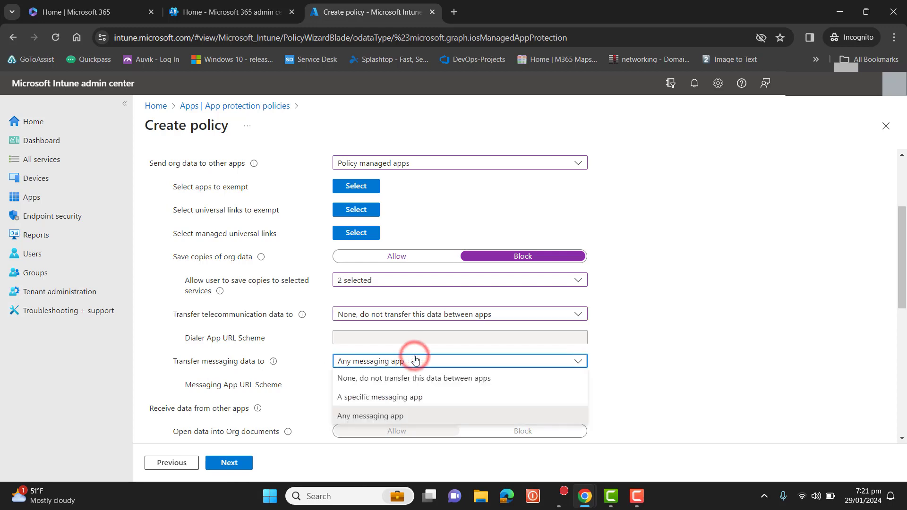
click(416, 380)
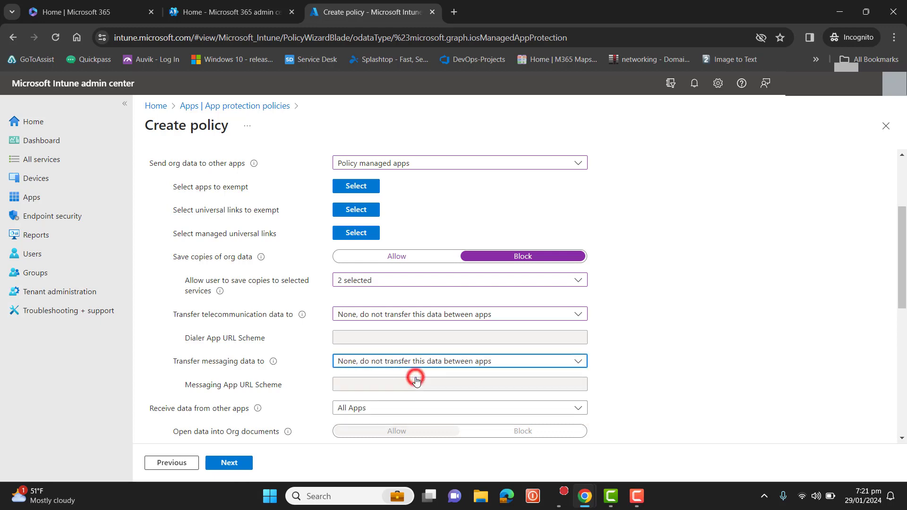
click(426, 363)
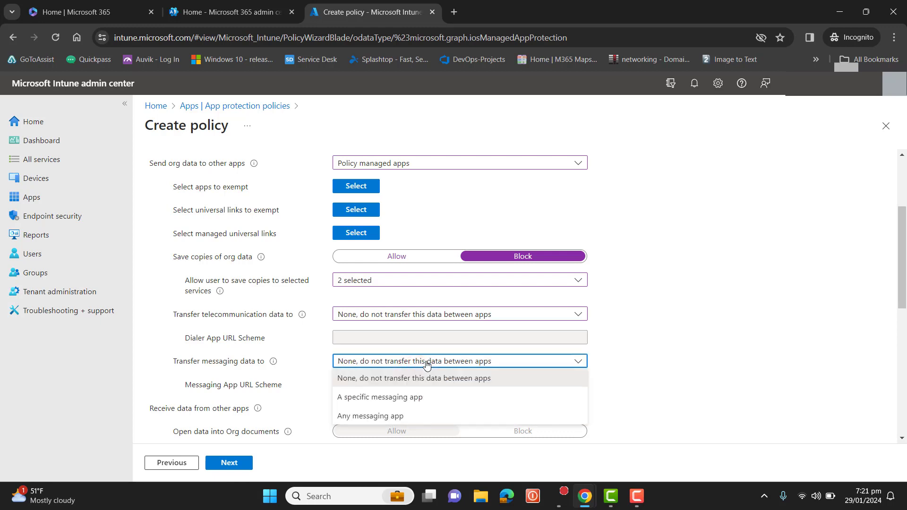
click(392, 397)
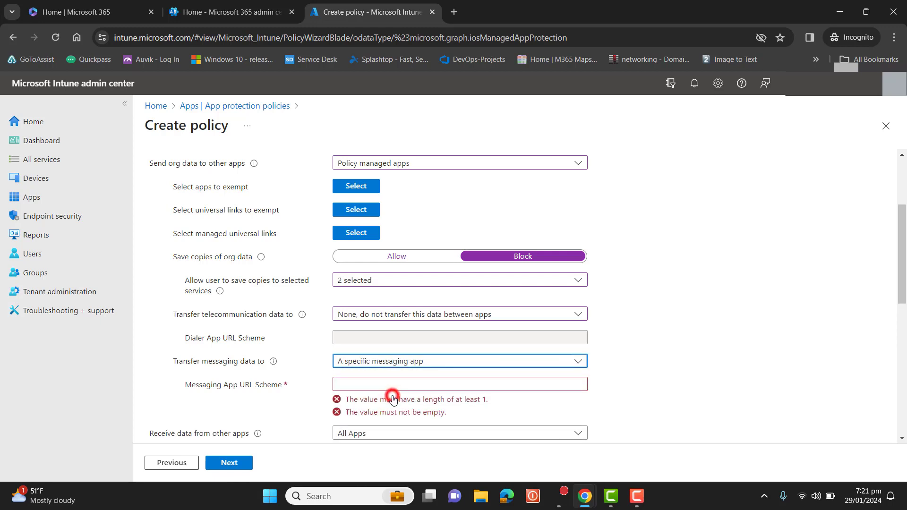
click(410, 361)
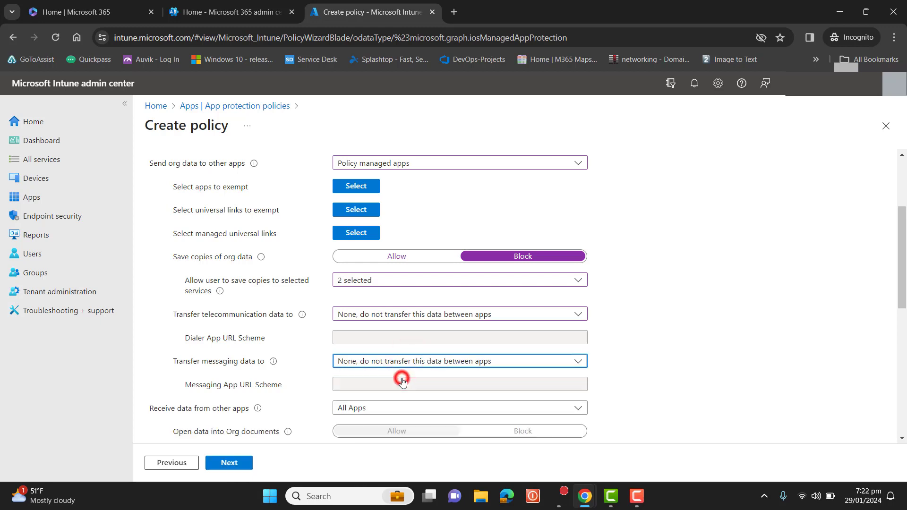
click(403, 380)
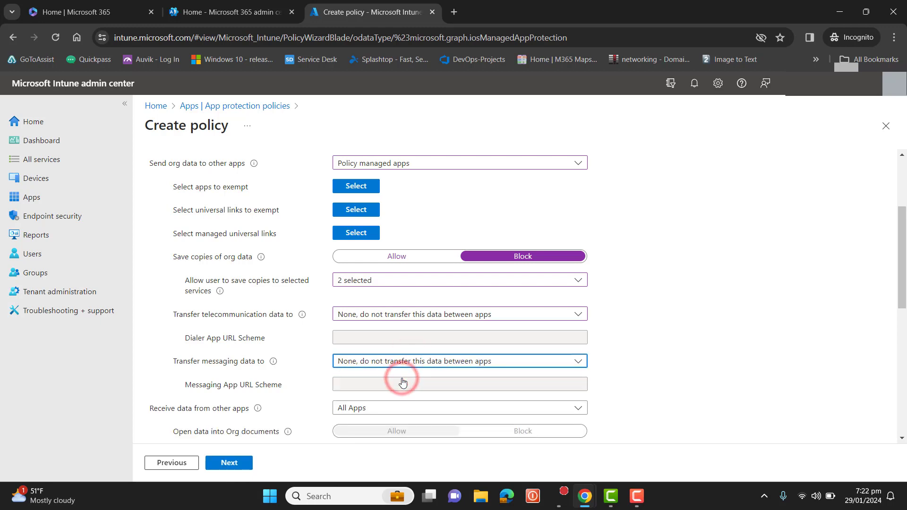
click(403, 315)
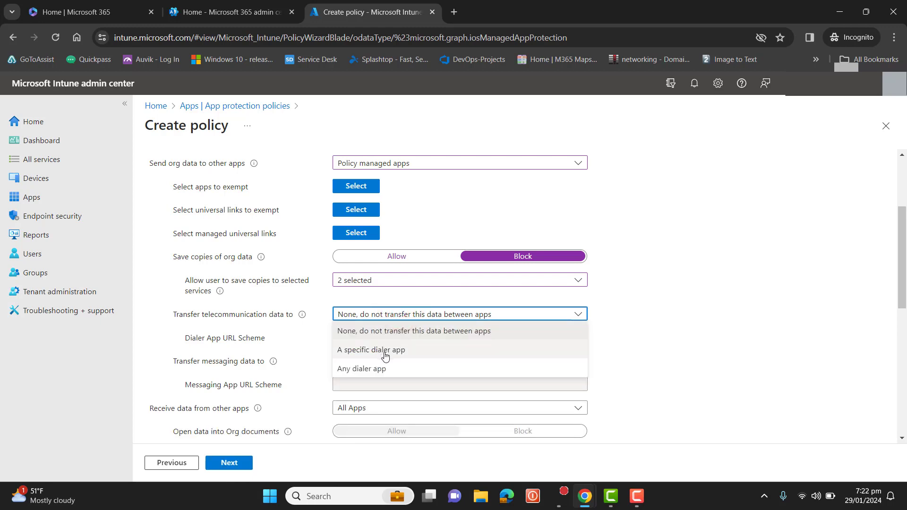
click(385, 356)
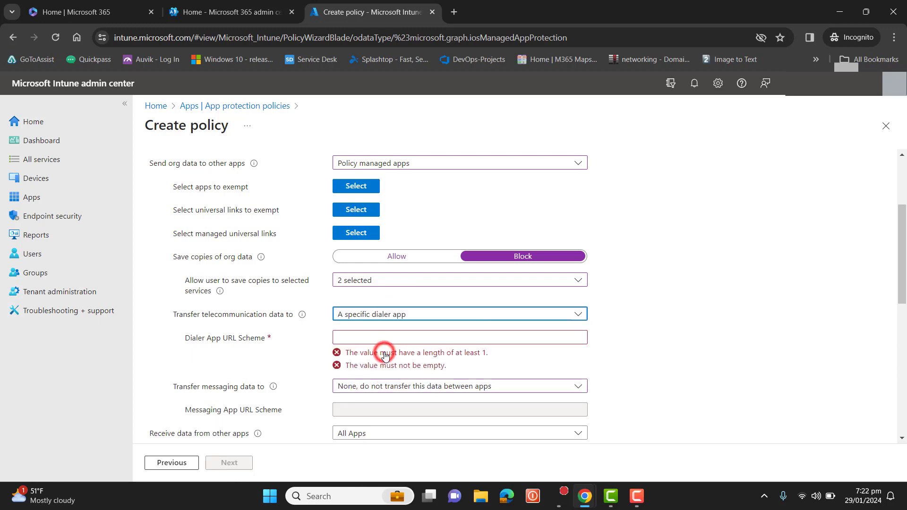
click(422, 312)
click(410, 331)
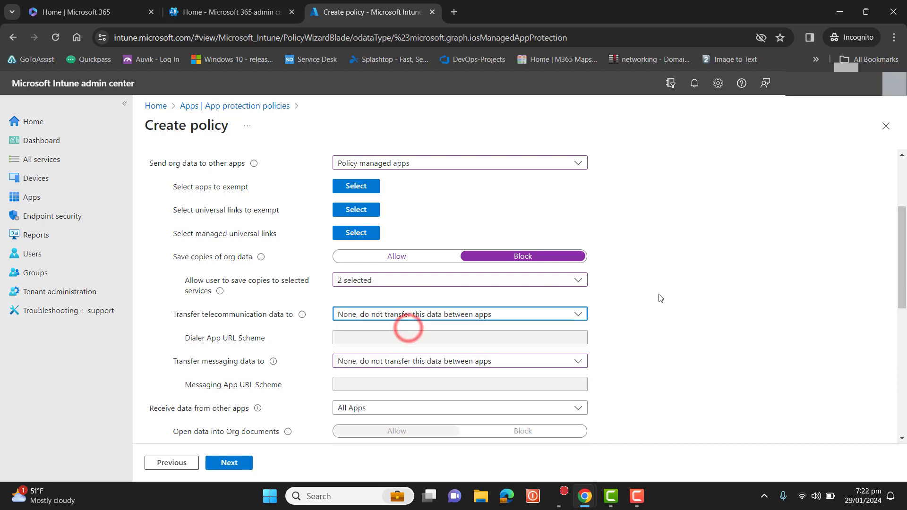
- Keep receiving data from All Apps and restrict cut, copy, and paste between other apps to Policy managed apps
scroll(889, 283, down, 3)
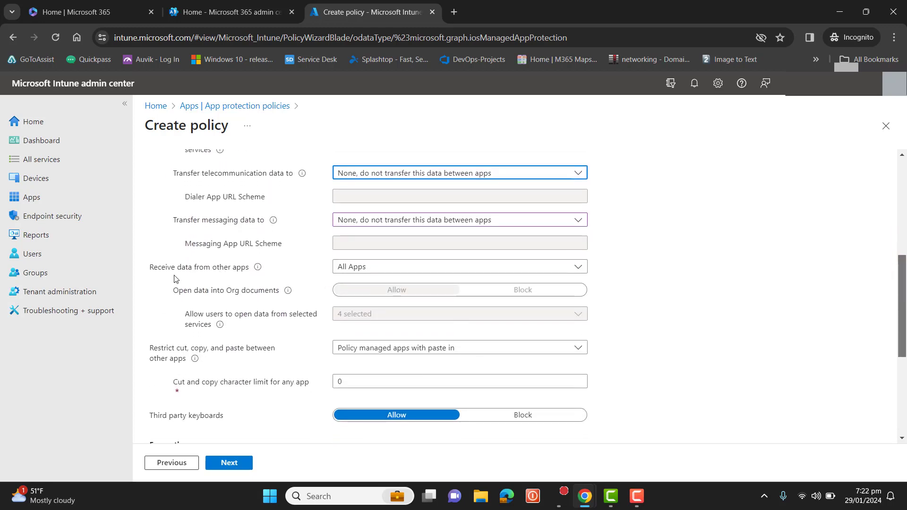
click(352, 267)
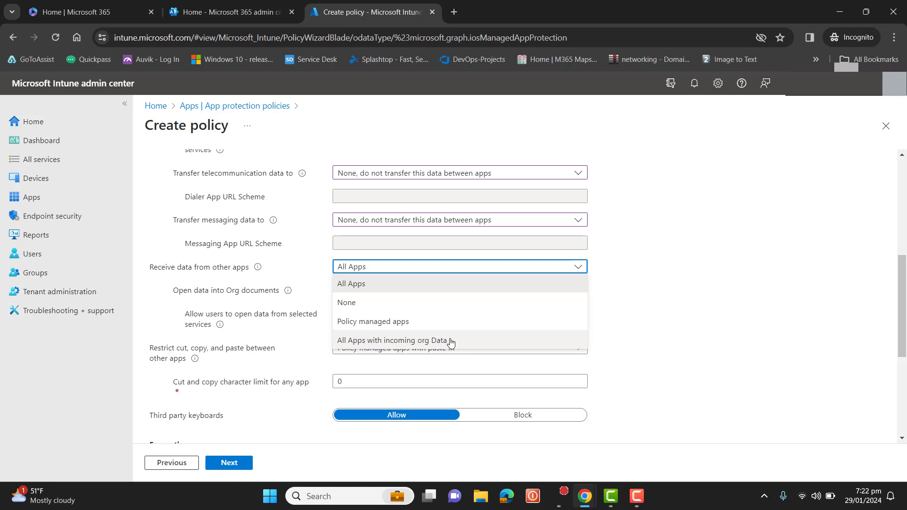
click(351, 284)
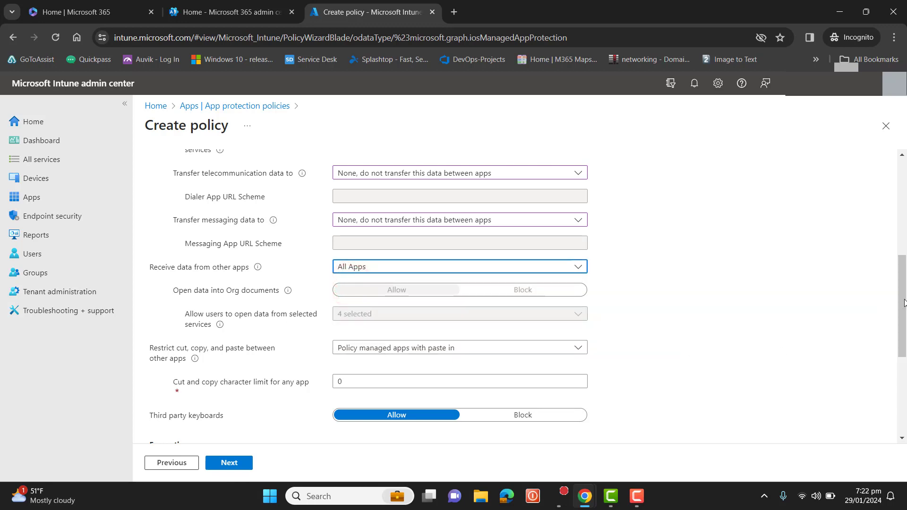
scroll(900, 301, down, 2)
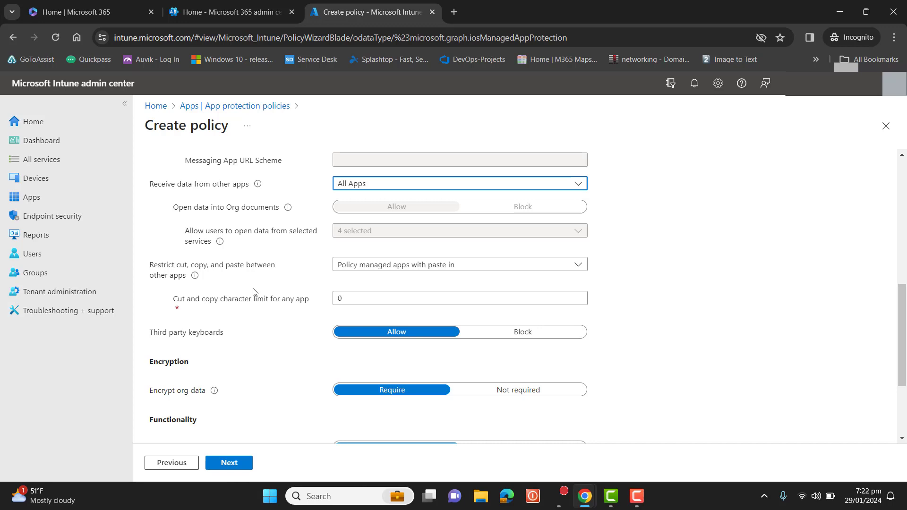
click(392, 265)
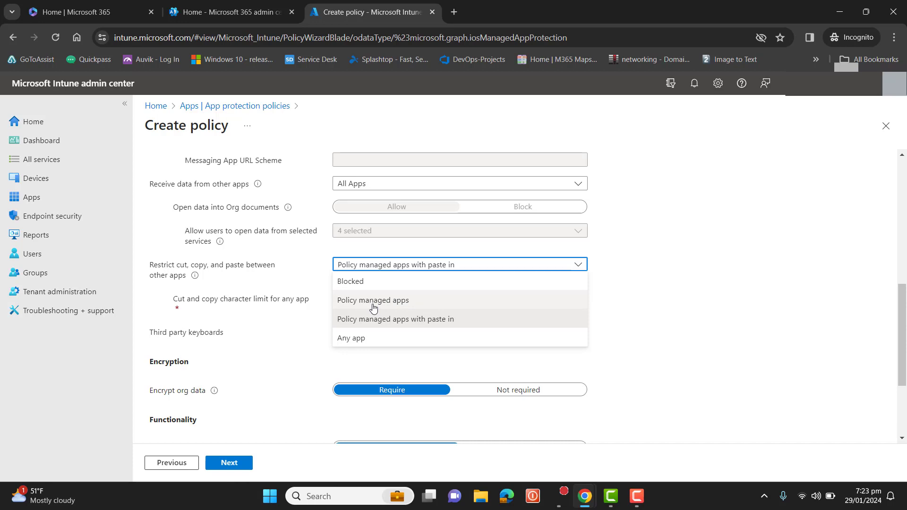
click(373, 301)
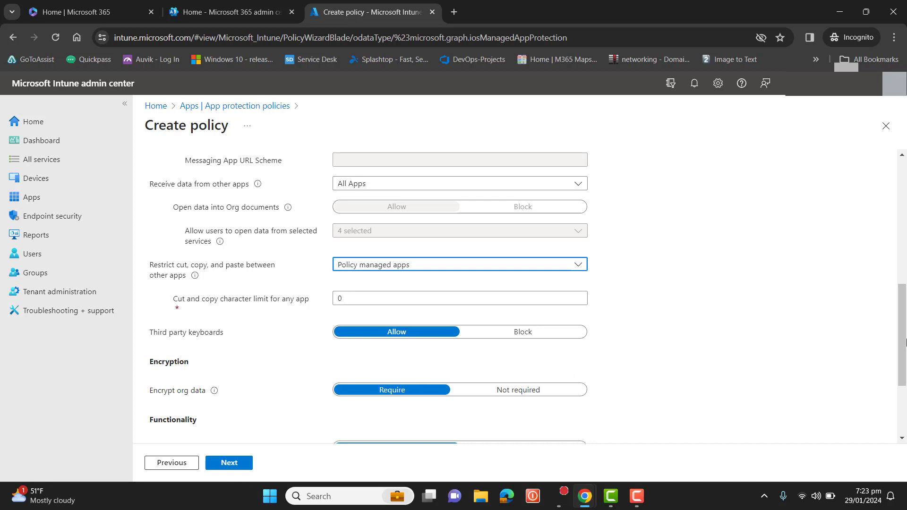
scroll(905, 343, down, 2)
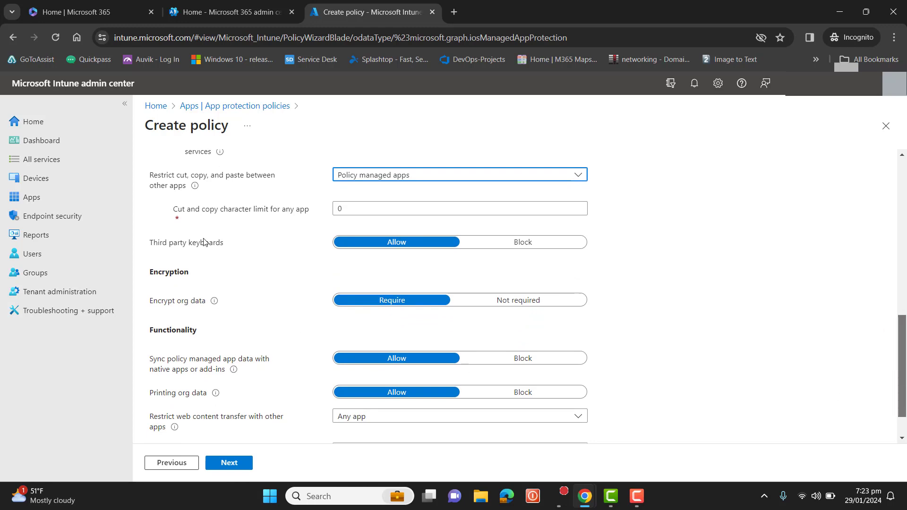
click(541, 251)
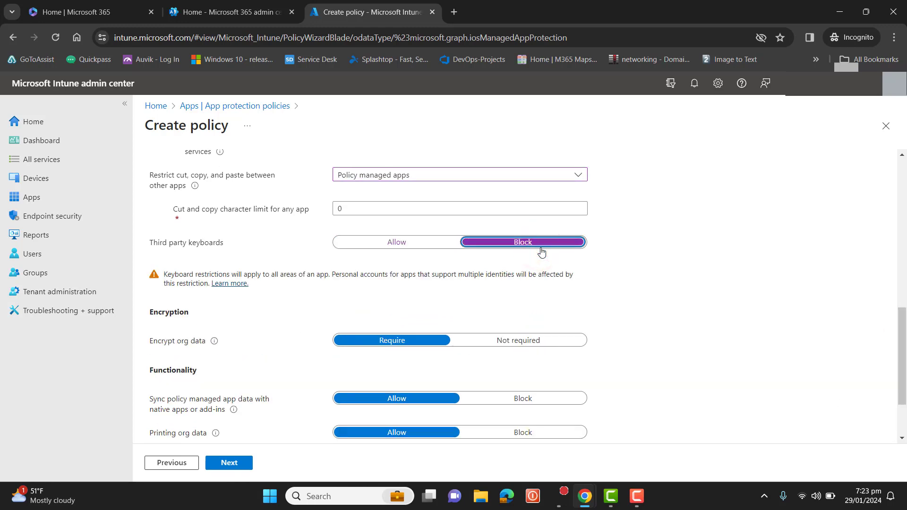
click(414, 245)
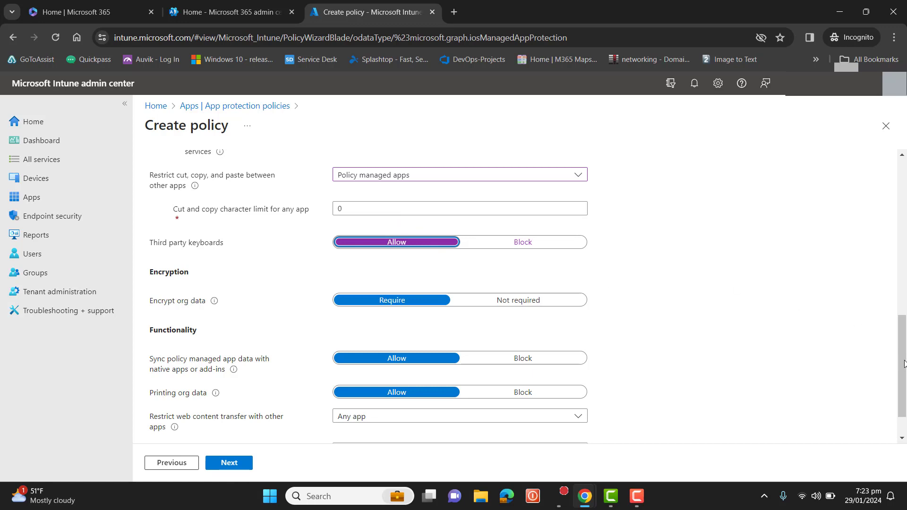
- Block syncing policy managed app data with native apps or add-ins
scroll(904, 364, down, 1)
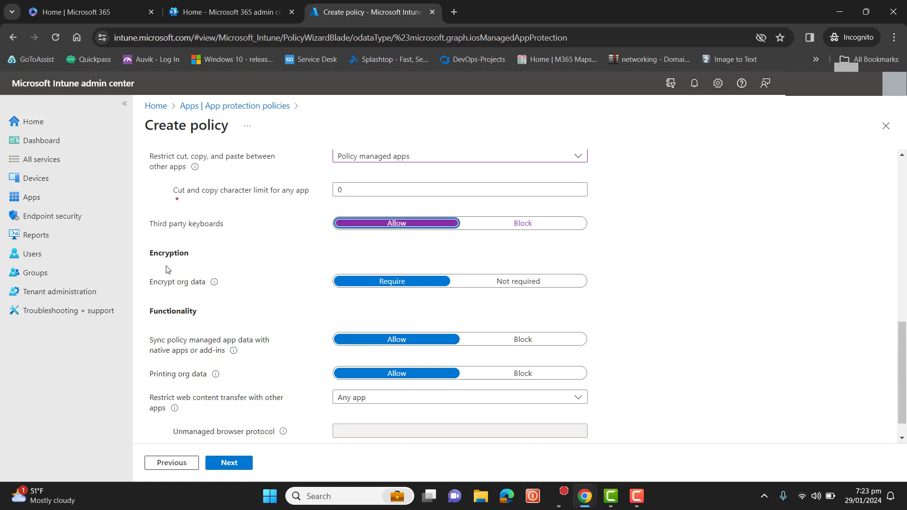
mouse_move(216, 283)
scroll(906, 363, down, 1)
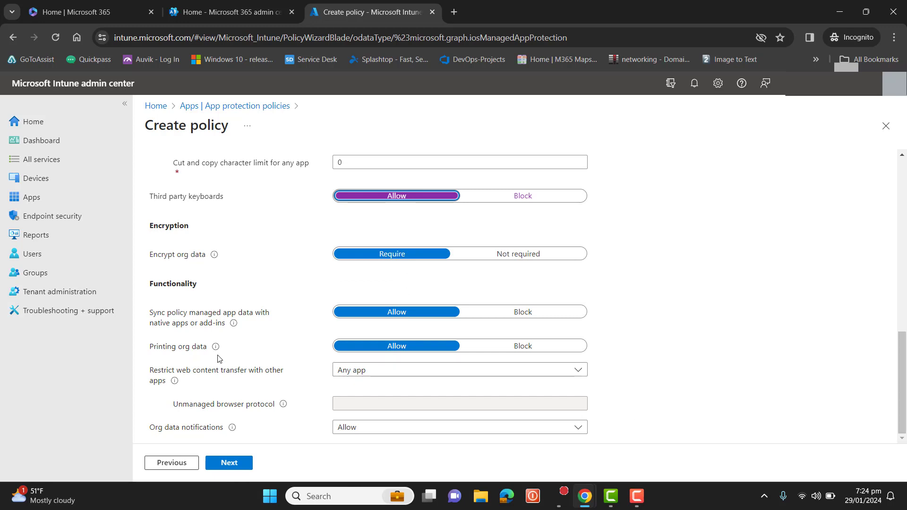
mouse_move(235, 325)
click(532, 316)
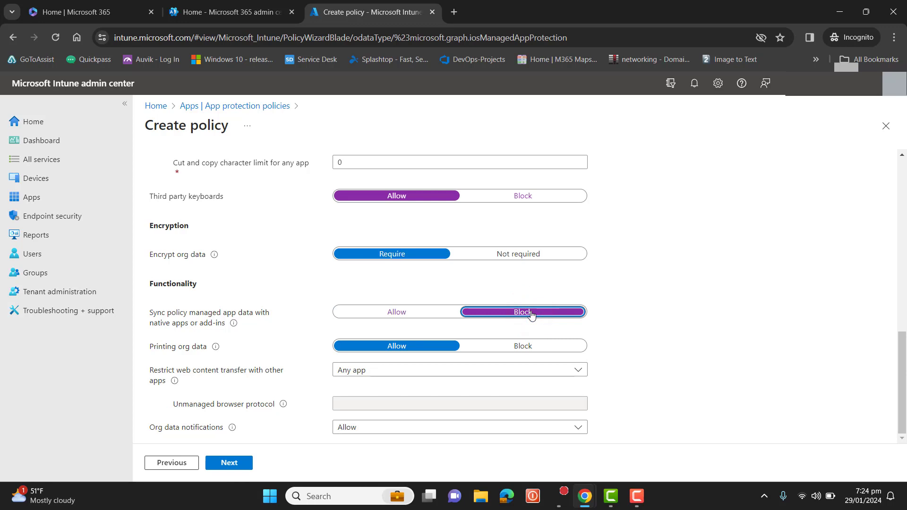
mouse_move(215, 350)
click(906, 354)
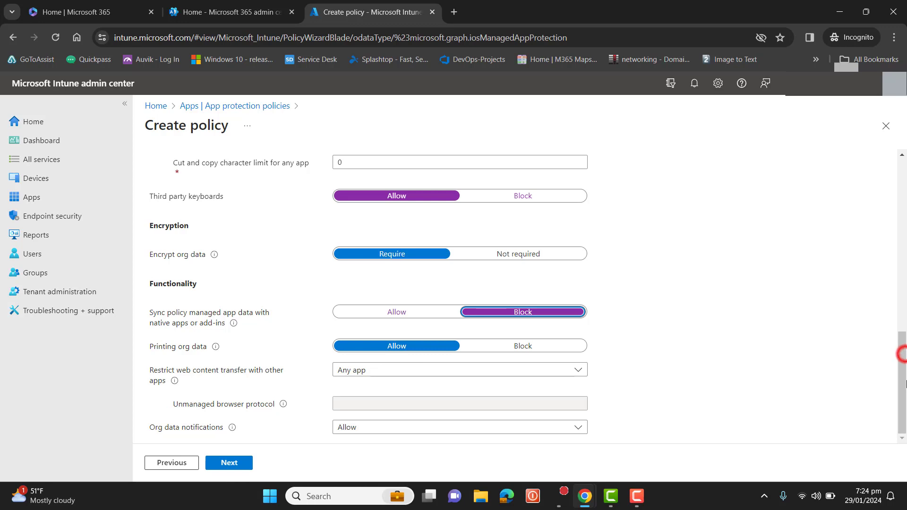
- Restrict web content transfer with other apps to Microsoft Edge
click(403, 373)
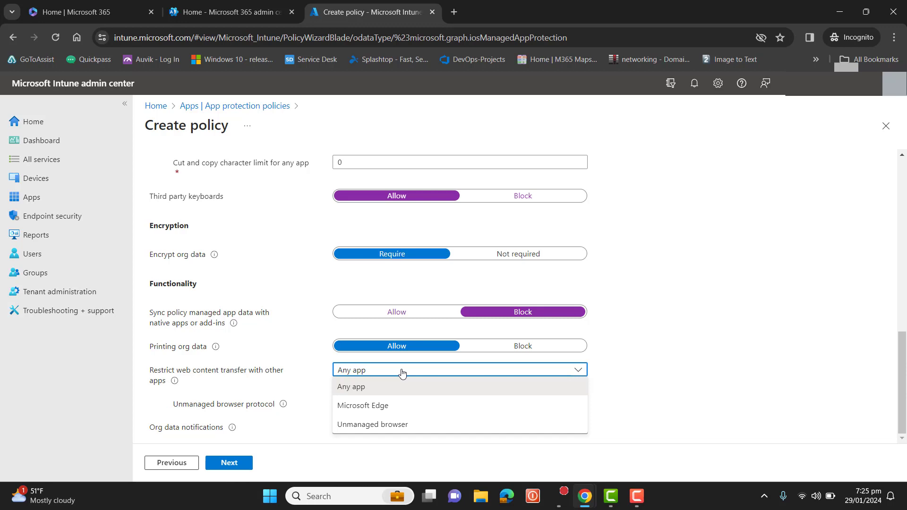
click(400, 411)
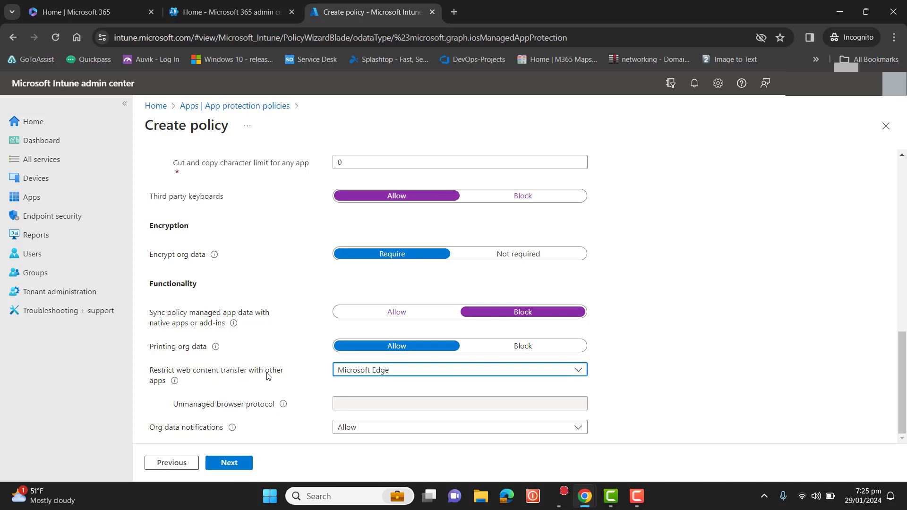
click(356, 373)
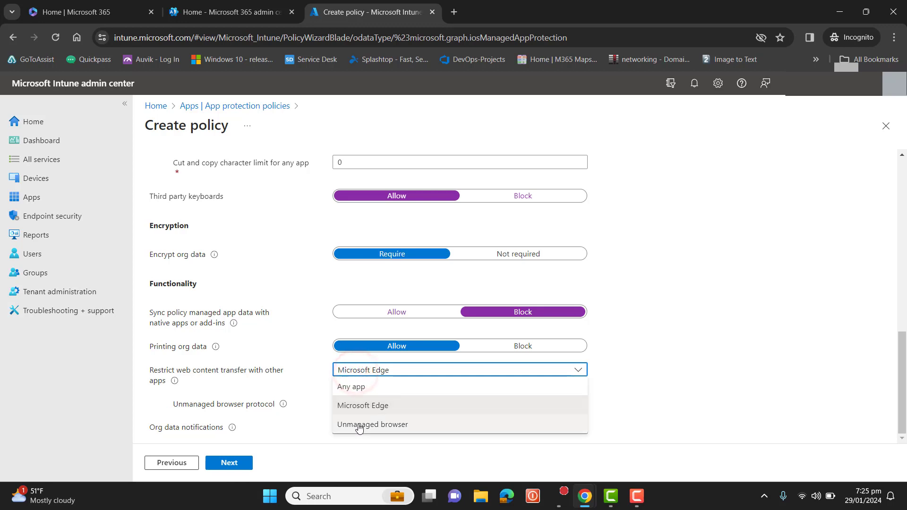
click(299, 380)
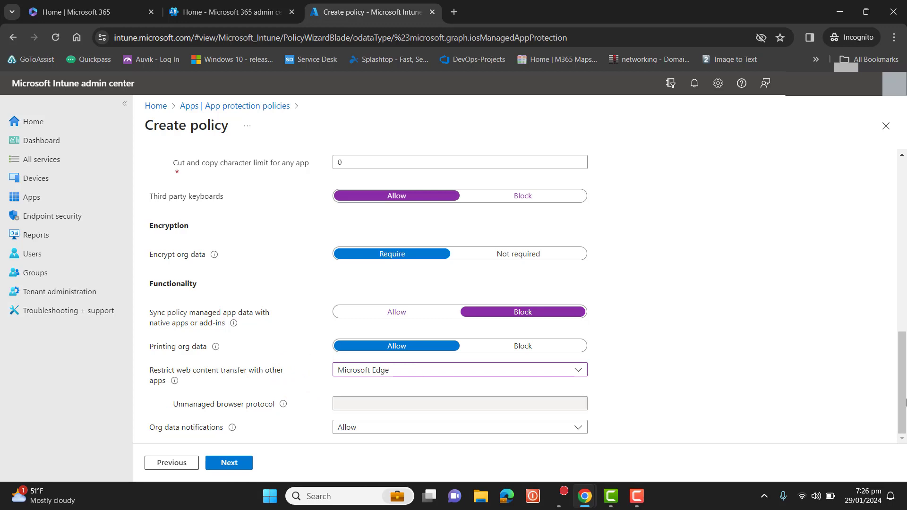
- Leave org data notifications at Allow and continue to the Access requirements page
click(583, 431)
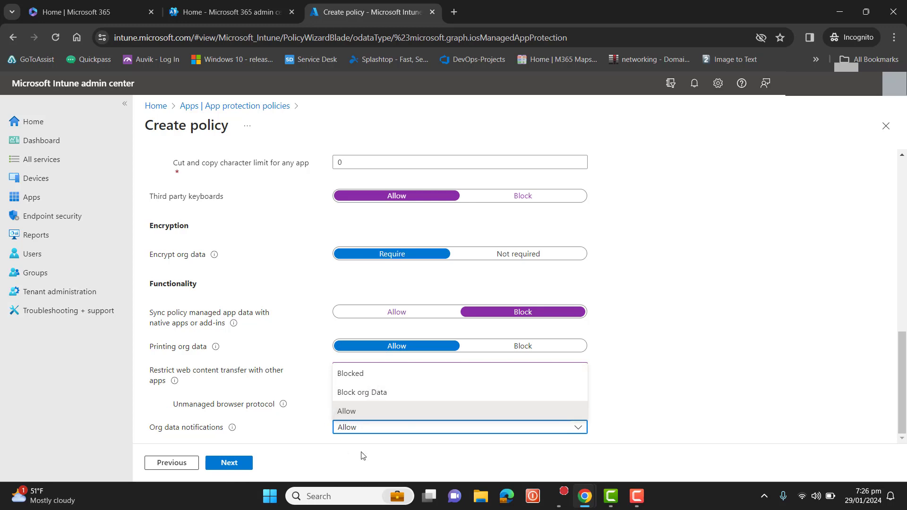
click(372, 447)
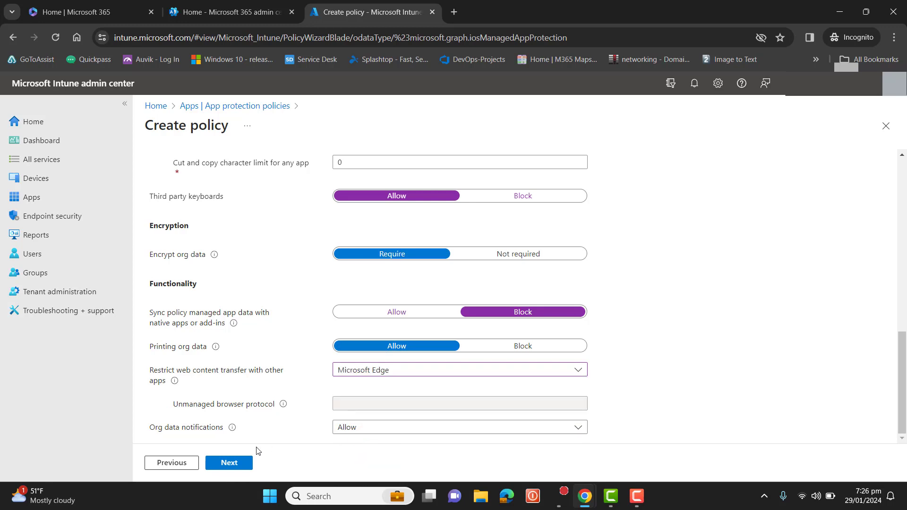
click(239, 465)
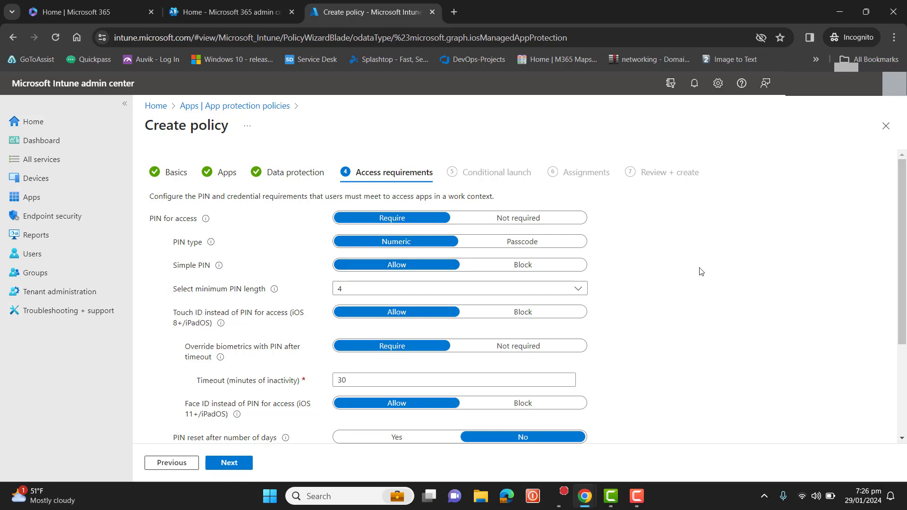
- Turn on PIN reset after number of days, keeping 90 days
drag(902, 242, 906, 289)
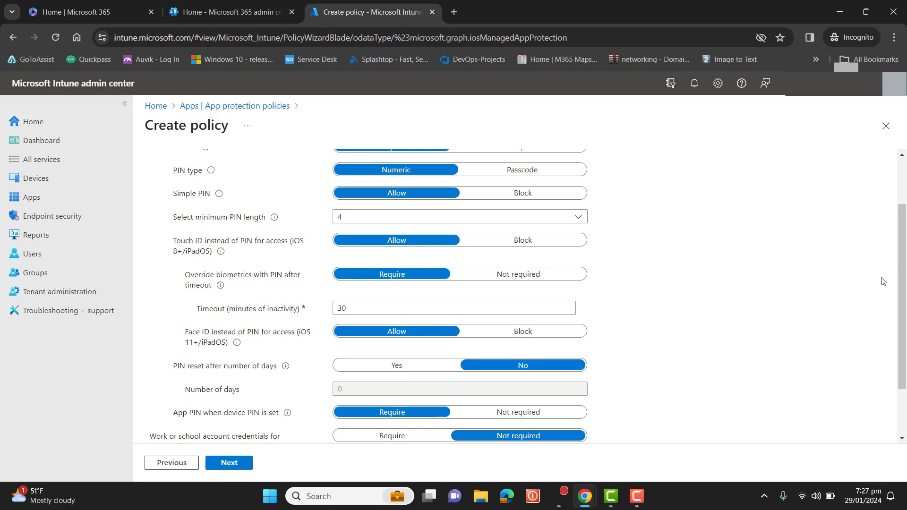
scroll(900, 270, down, 1)
scroll(901, 270, down, 1)
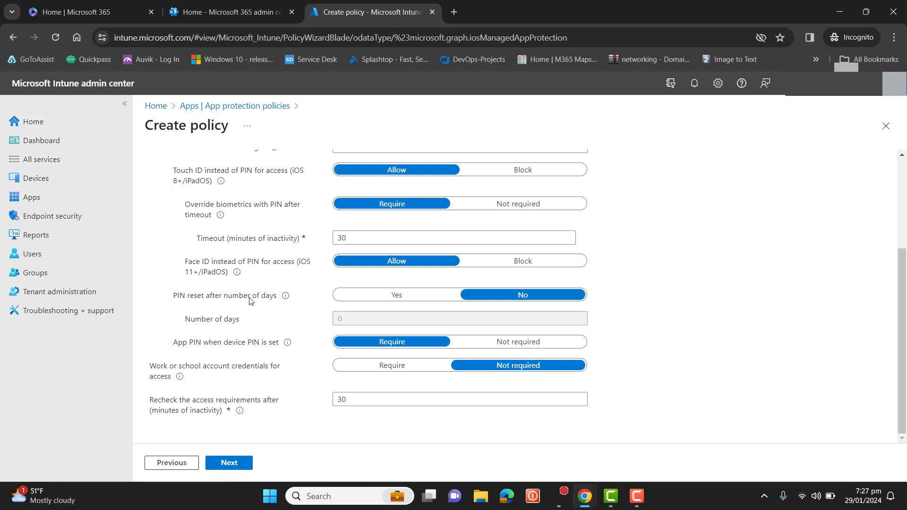
click(396, 302)
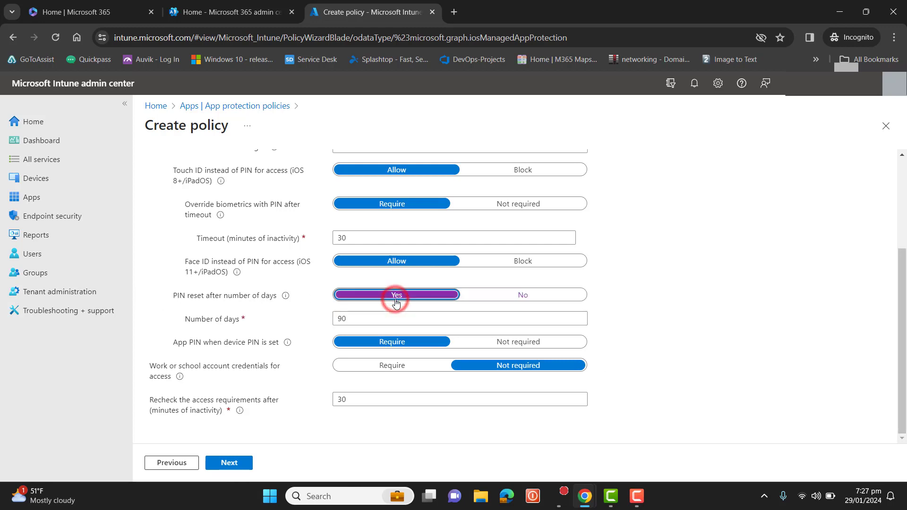
click(523, 298)
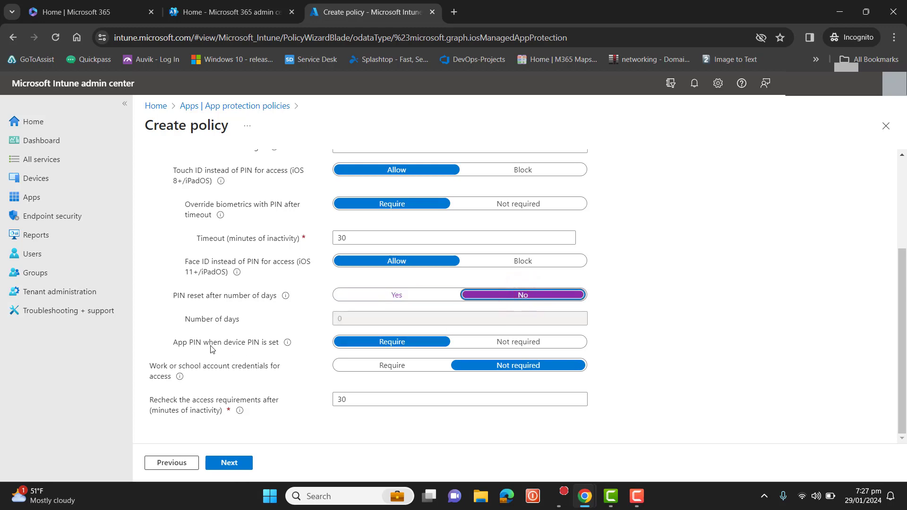
click(364, 301)
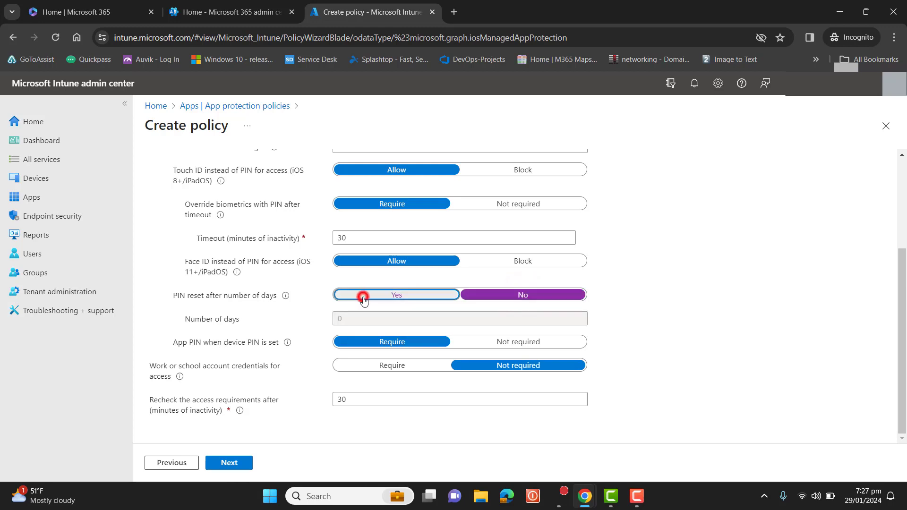
click(367, 316)
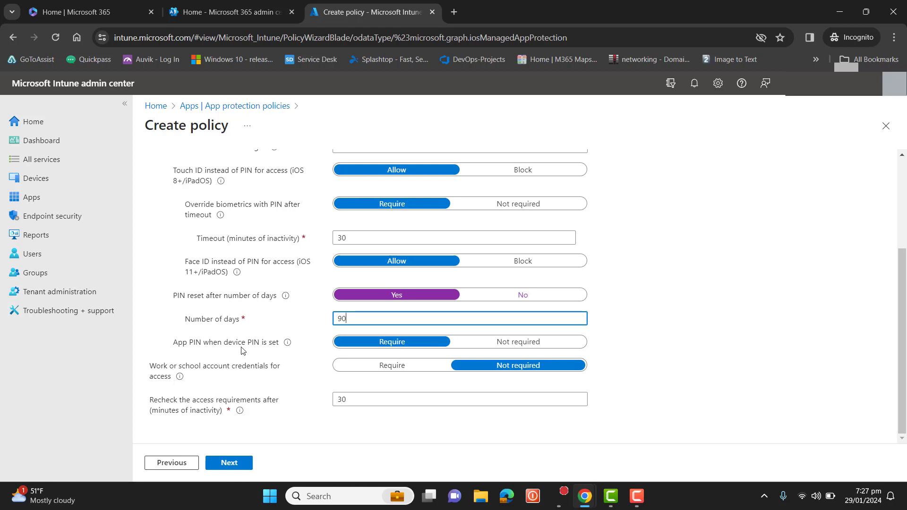
- Set App PIN when device PIN is set to Not required and continue to Conditional launch
mouse_move(289, 344)
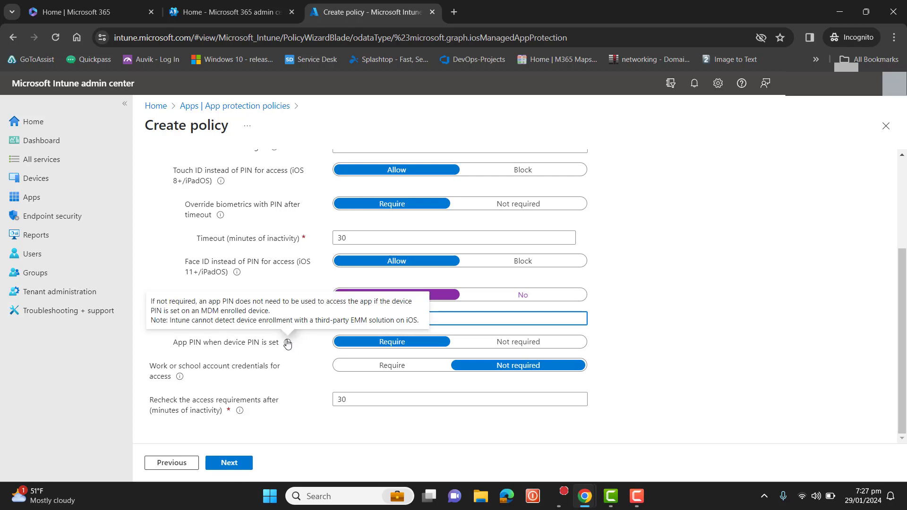
click(504, 348)
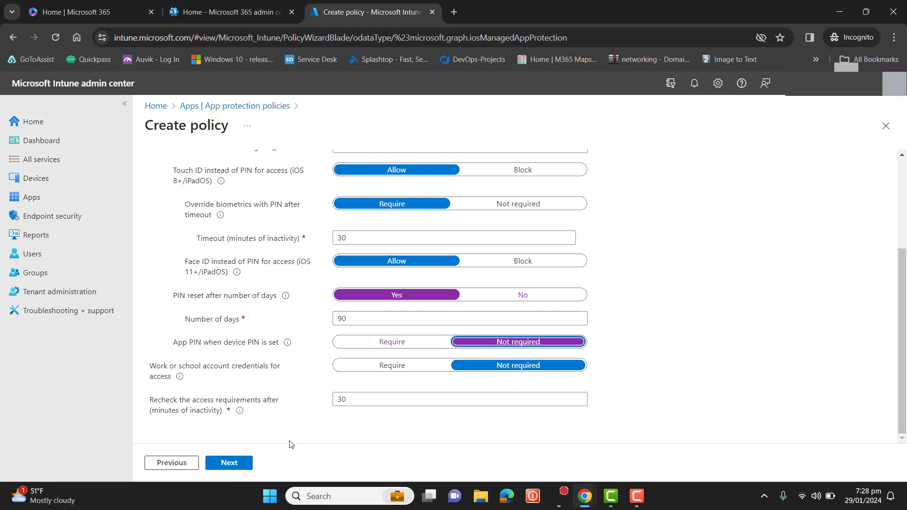
click(230, 463)
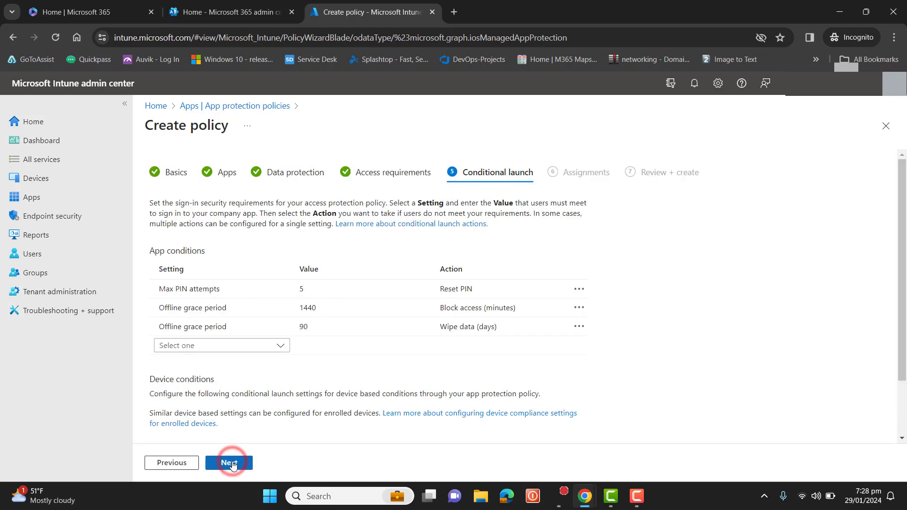
- Review the app and device conditional launch conditions, keep the defaults, and continue to Assignments
scroll(641, 211, down, 1)
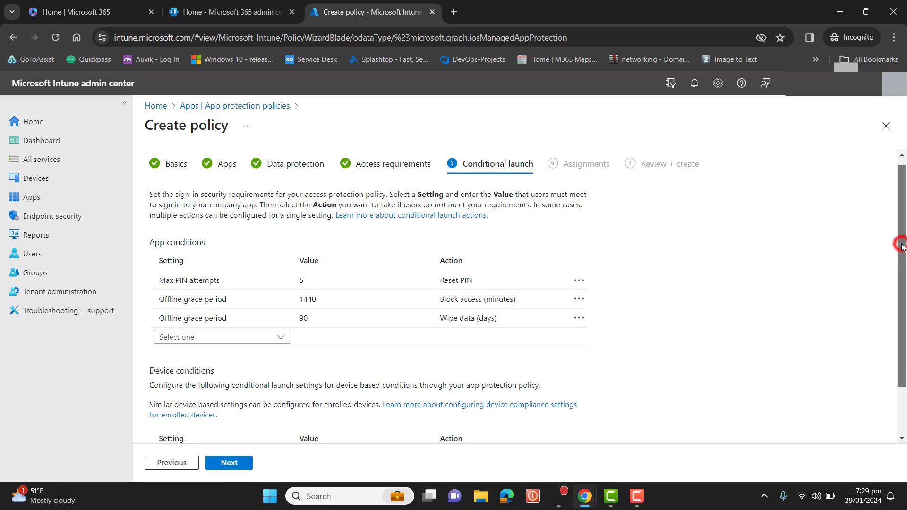
scroll(902, 247, down, 2)
scroll(905, 320, up, 1)
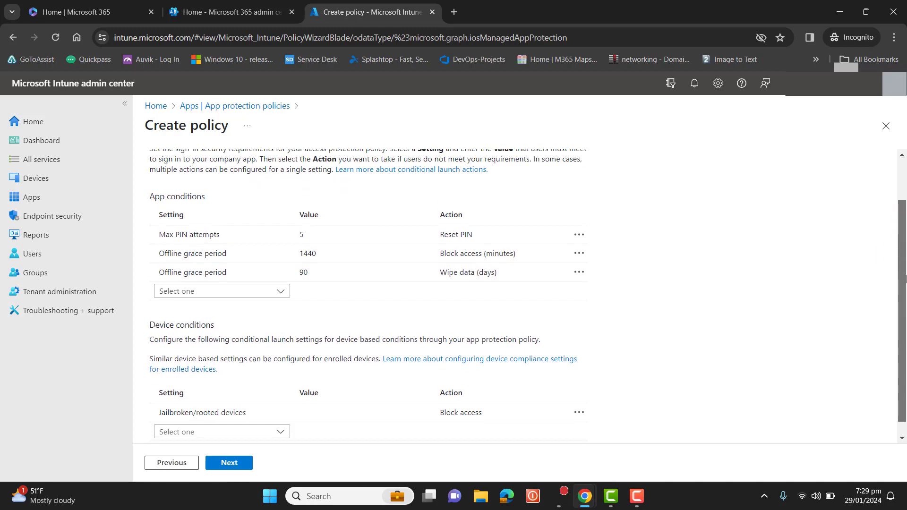
scroll(905, 269, up, 1)
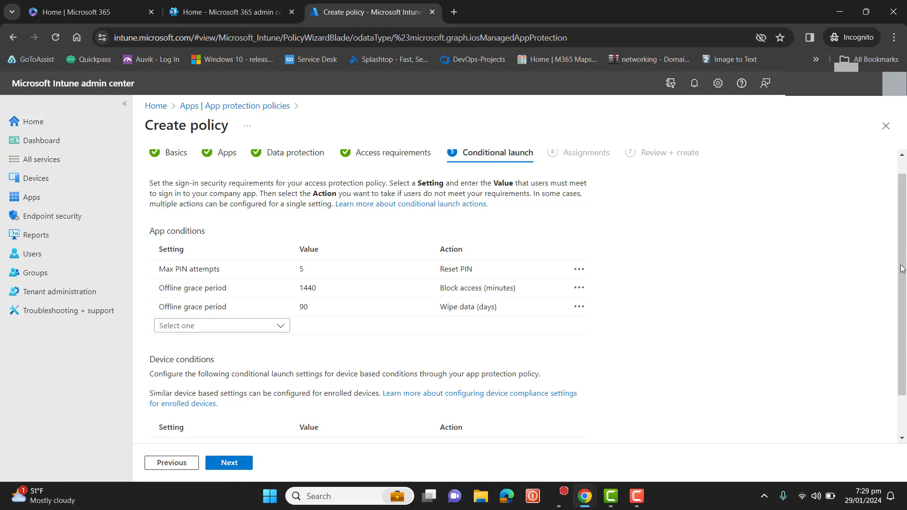
scroll(903, 269, down, 2)
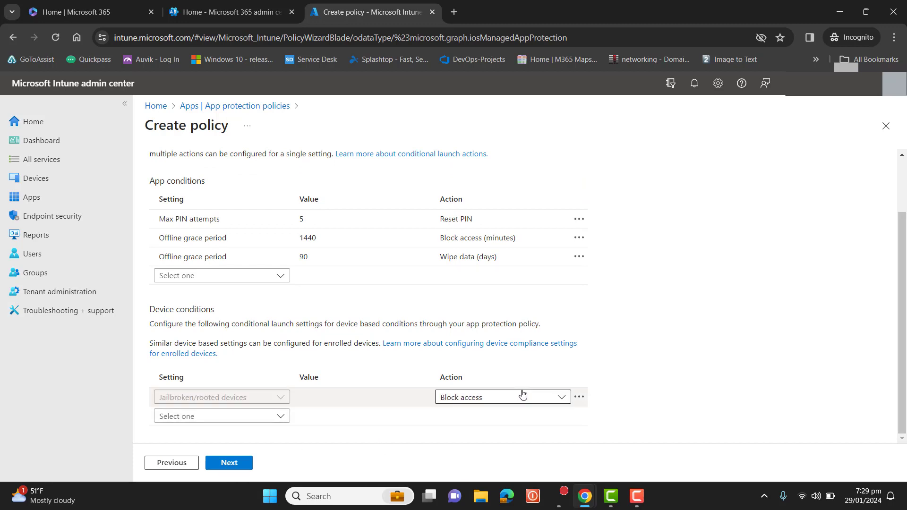
click(538, 395)
click(539, 396)
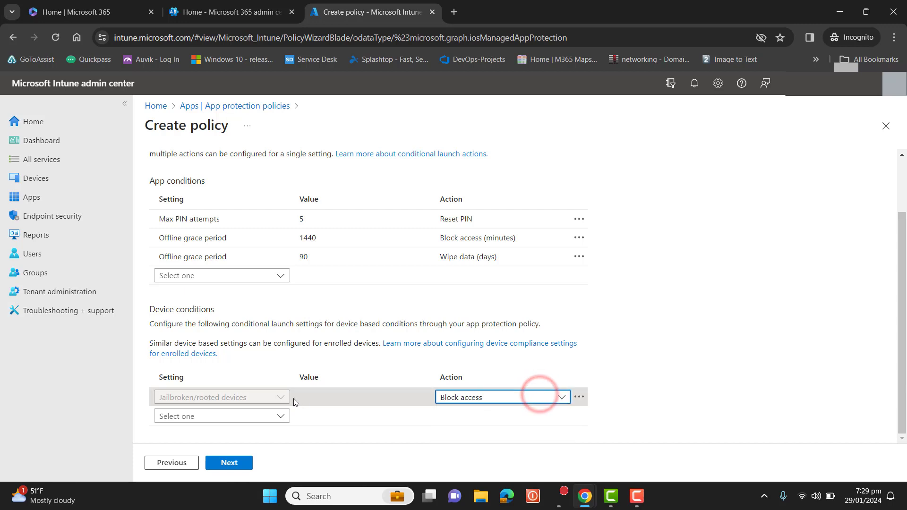
click(280, 416)
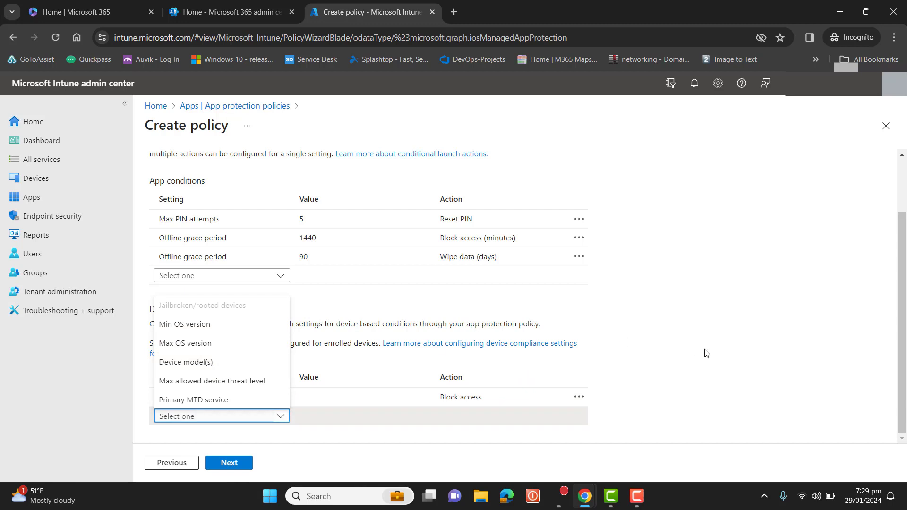
click(705, 351)
click(244, 467)
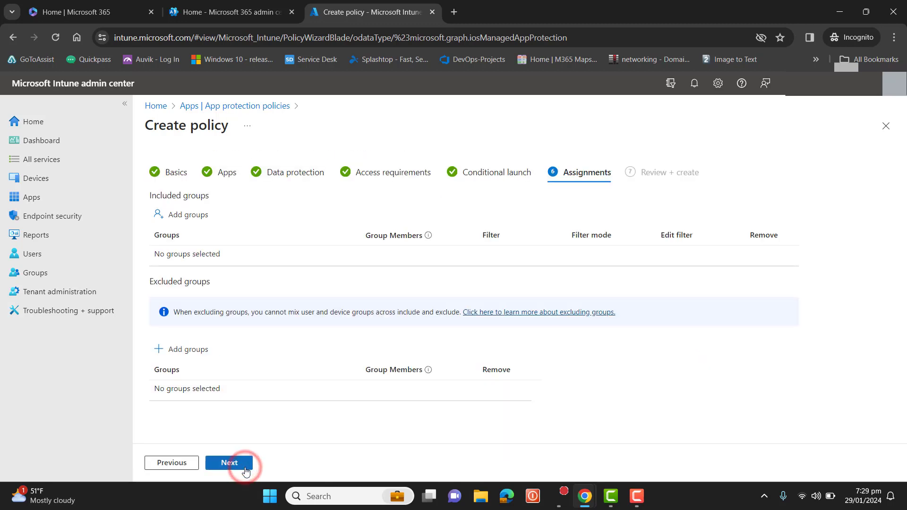
- Search for mobile and add the Mobile Device Users group to the included groups
click(188, 218)
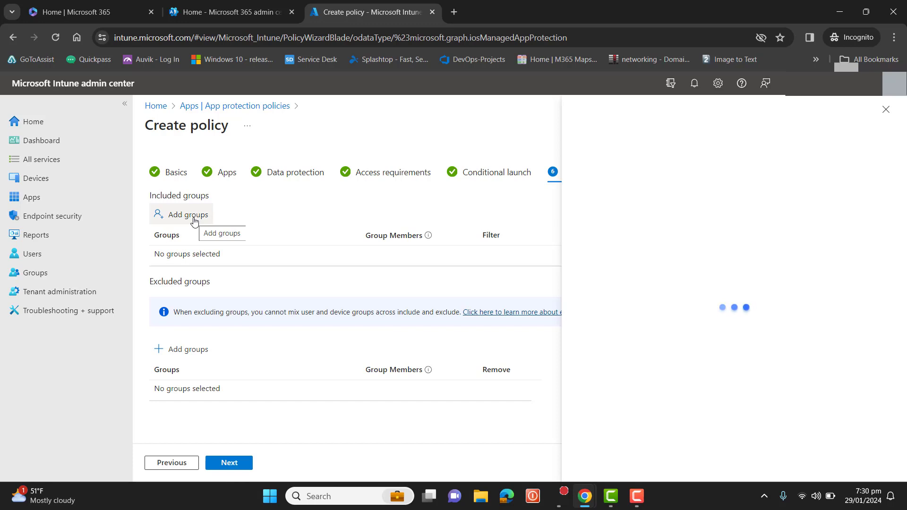
click(637, 496)
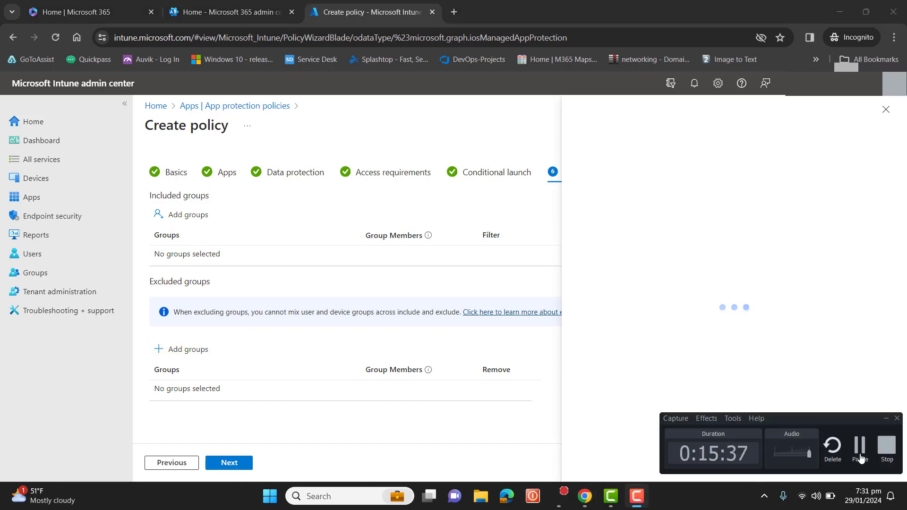
click(380, 201)
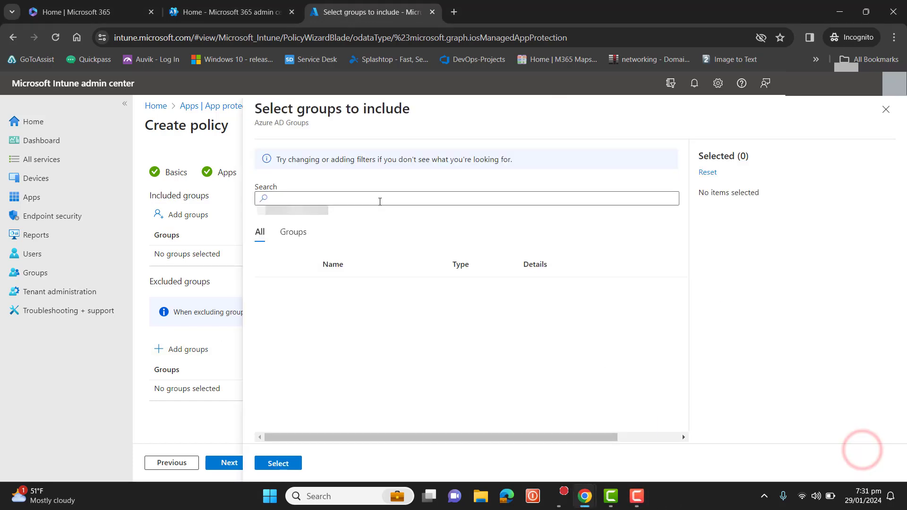
click(380, 201)
text(mobile)
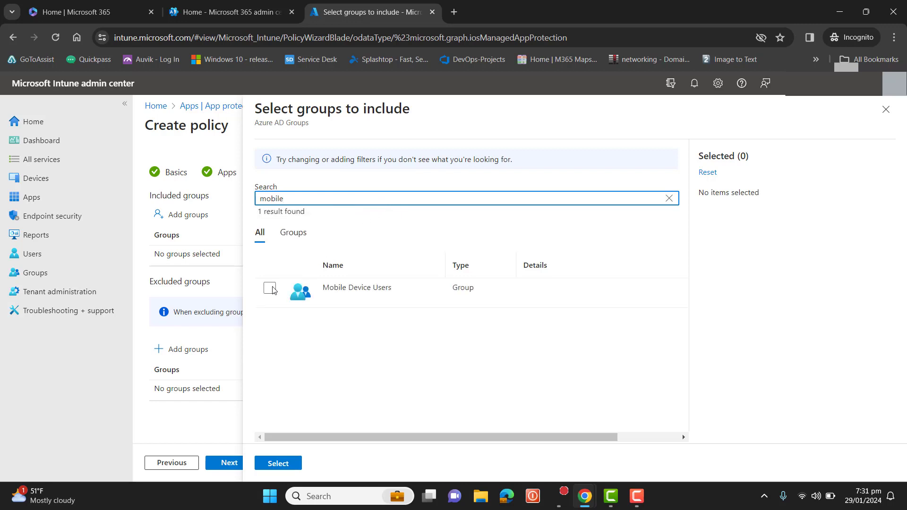
click(270, 288)
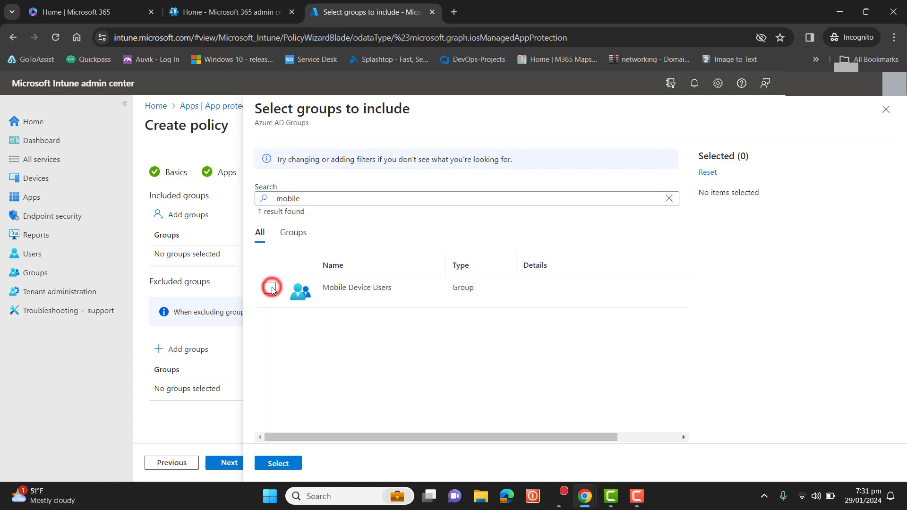
click(282, 463)
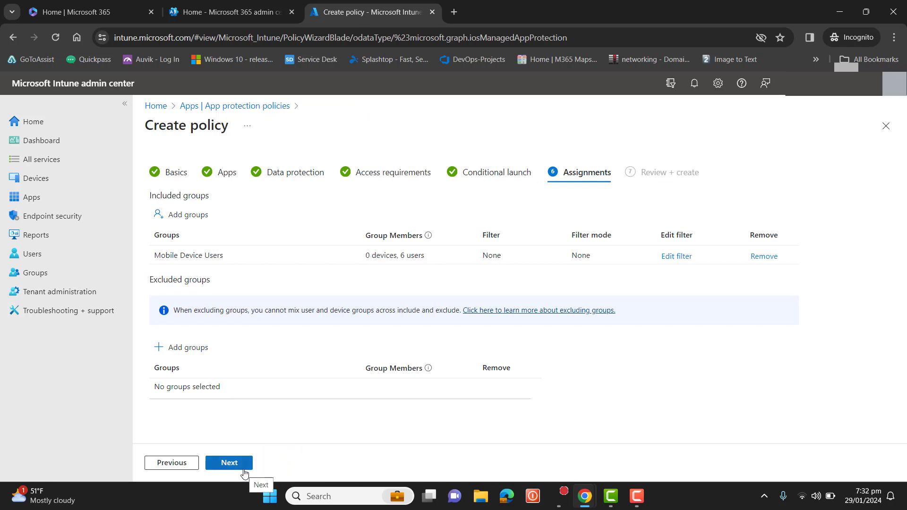
- Continue to Review + create and create the policy
click(229, 463)
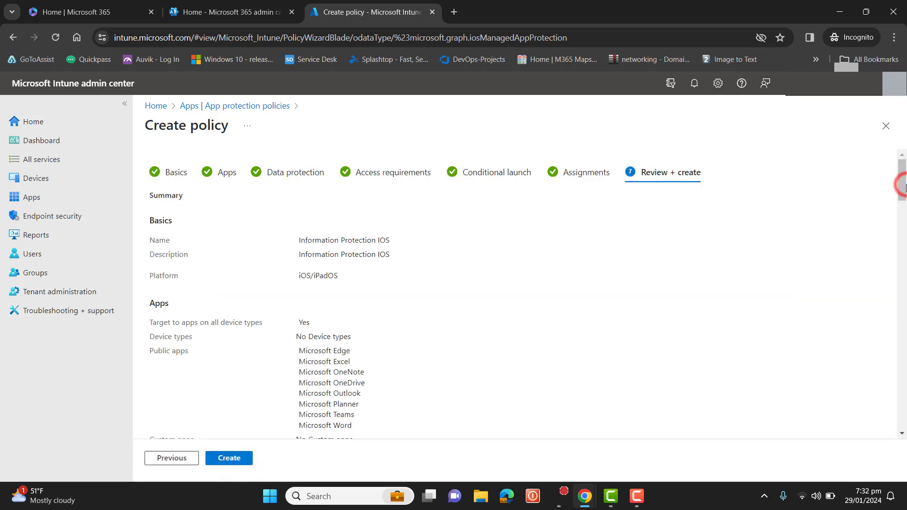
mouse_move(903, 184)
mouse_down()
mouse_move(901, 423)
mouse_move(850, 456)
mouse_move(906, 182)
mouse_up()
click(226, 460)
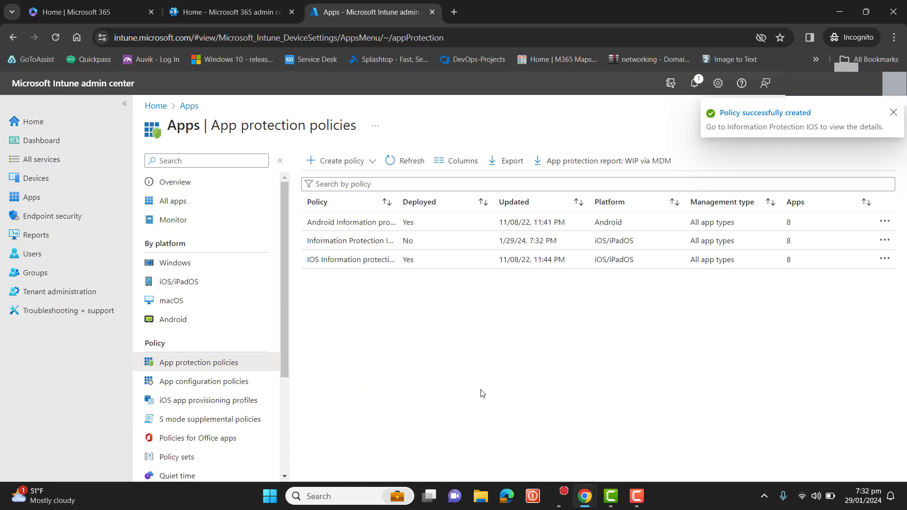
- Open the existing IOS Information protection policy's overview to examine its app check-ins, then return
click(378, 264)
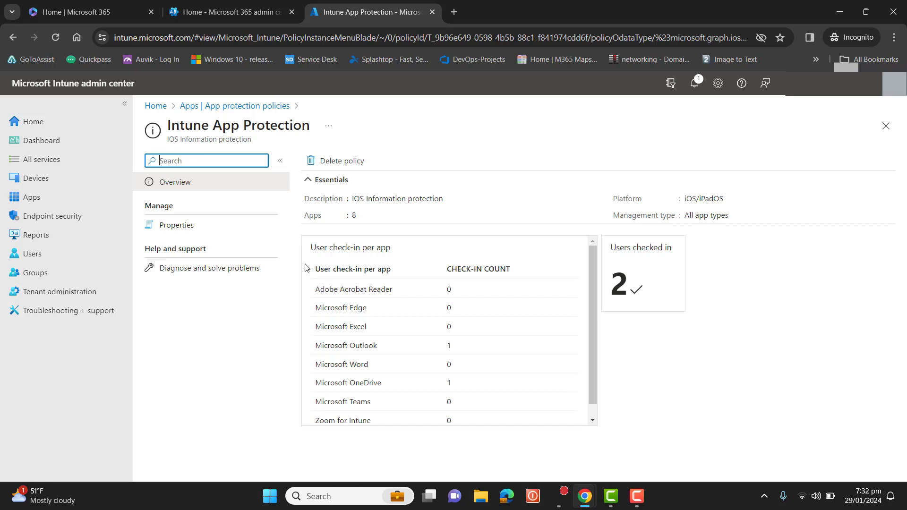
drag(592, 285, 578, 267)
click(13, 37)
click(638, 496)
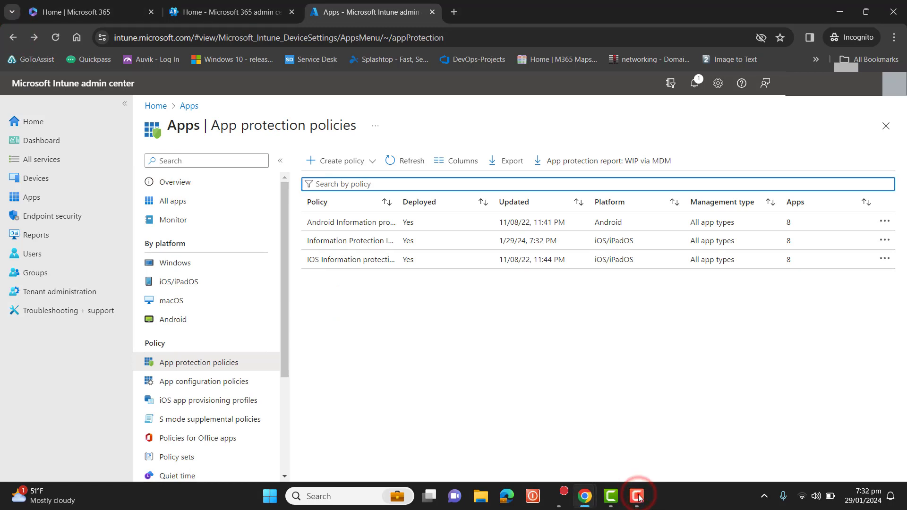
click(639, 496)
click(861, 450)
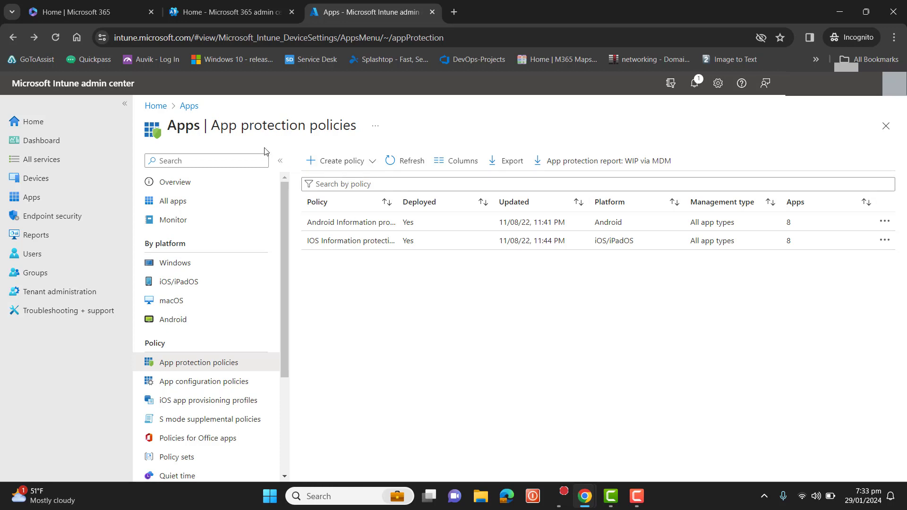
- Start an Android app protection policy named Information protection Android, paste the name as its description, and continue
click(363, 161)
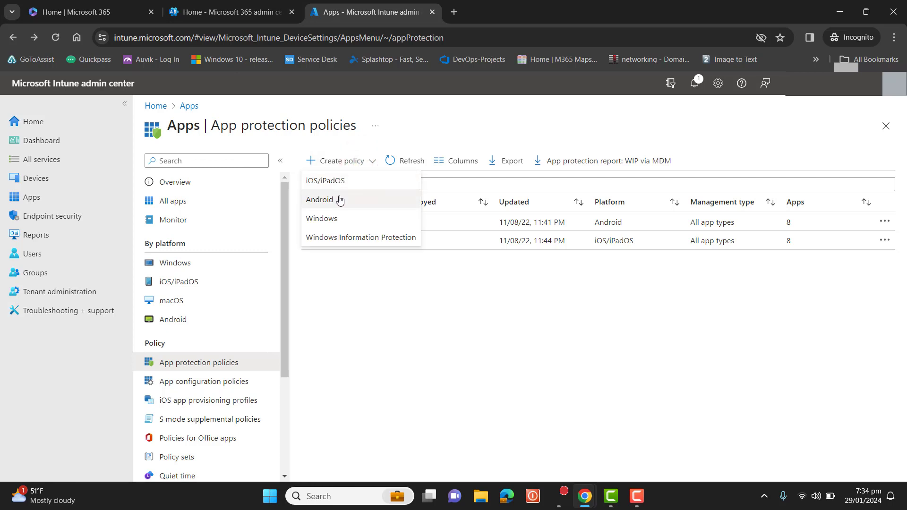
click(340, 199)
click(340, 196)
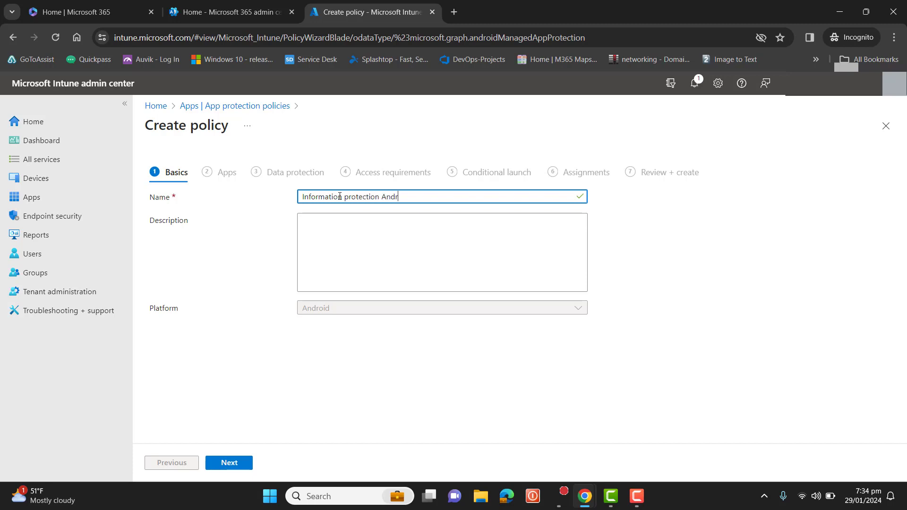
triple_click(339, 196)
key(ctrl+c)
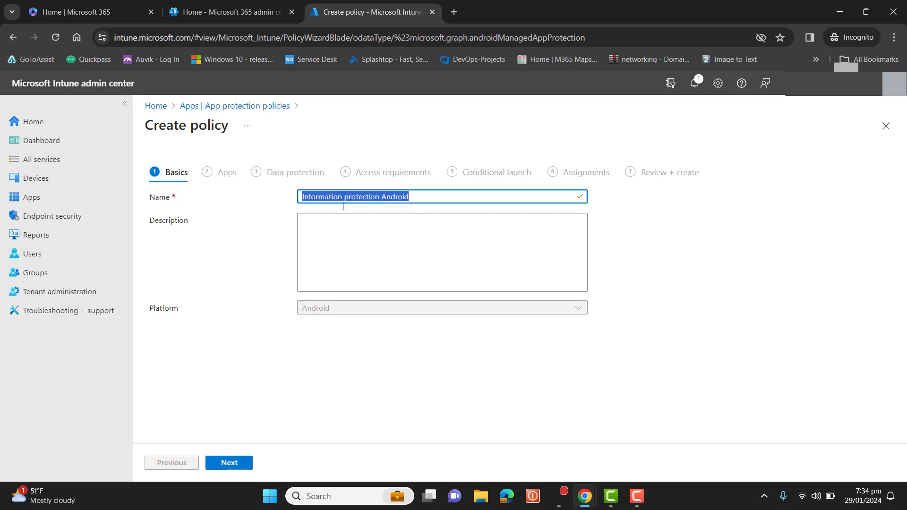
click(353, 251)
key(ctrl+v)
click(239, 462)
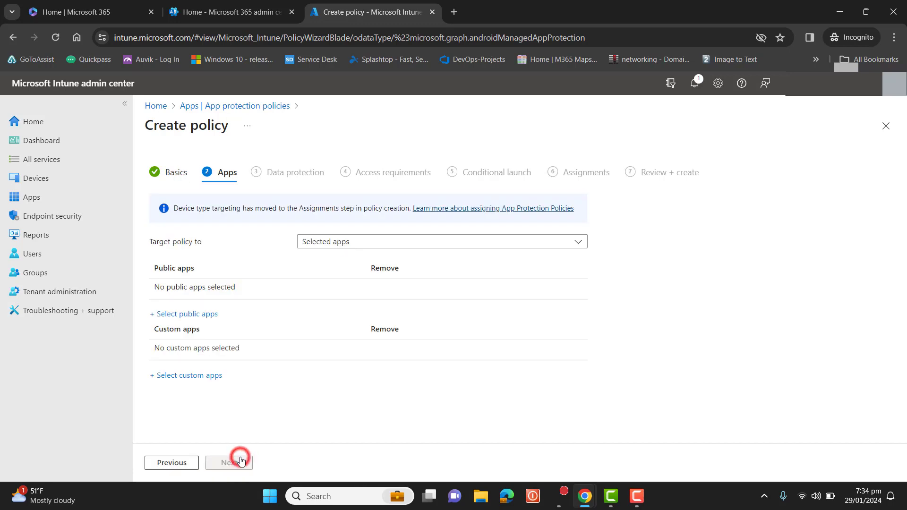
- Search the public apps for microsof and add Microsoft Word and Microsoft Teams to the policy's targeted apps
click(198, 314)
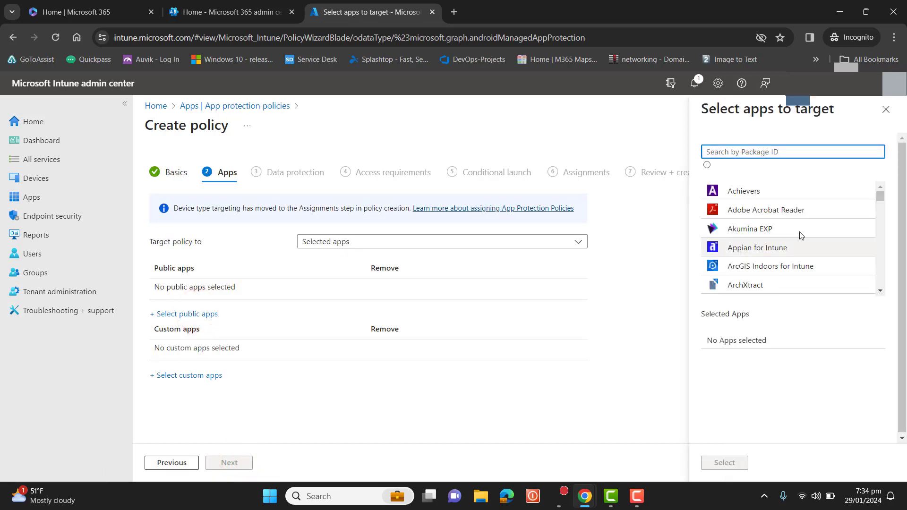
drag(882, 195, 890, 215)
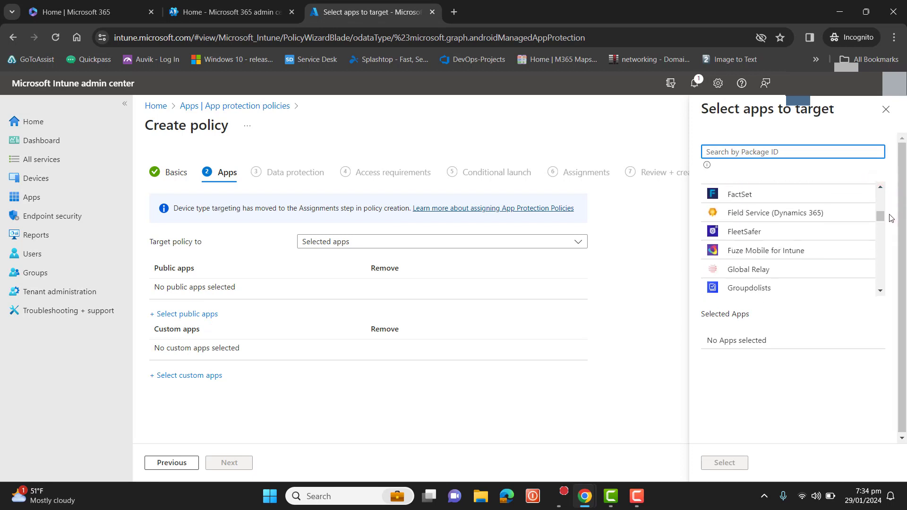
click(747, 152)
text(microsof)
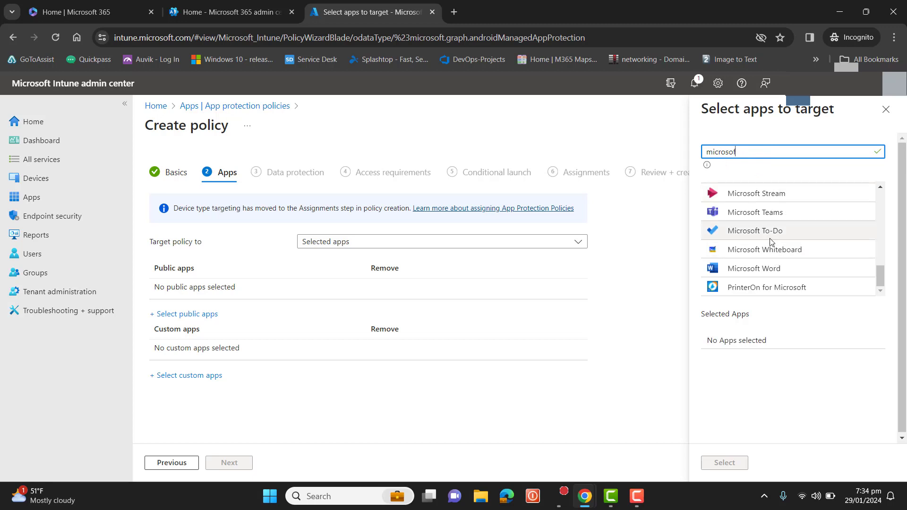
click(766, 271)
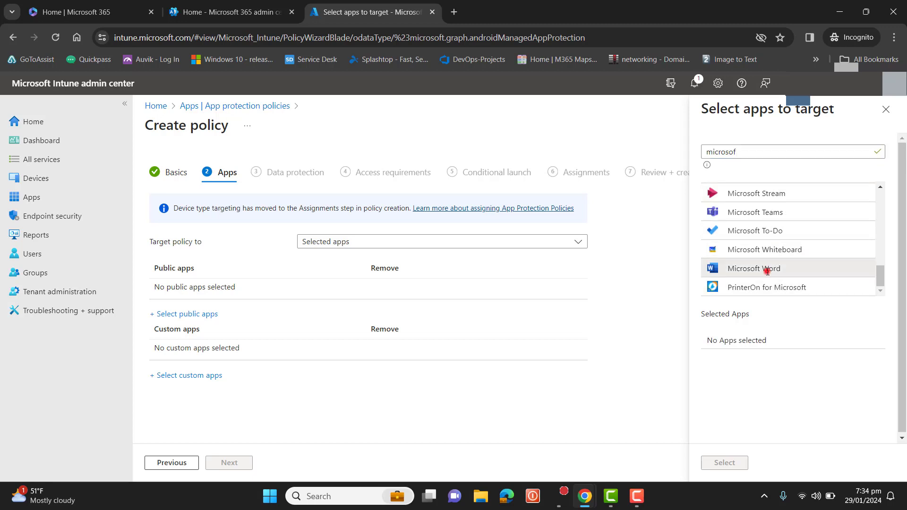
click(758, 212)
click(724, 463)
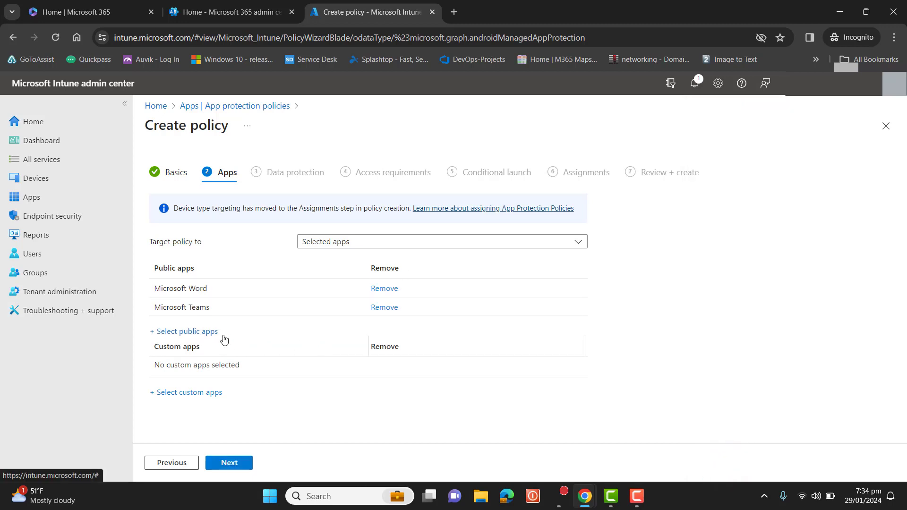
- Add Microsoft OneDrive, Microsoft Outlook and Microsoft Excel to the targeted public apps by searching for each
click(203, 332)
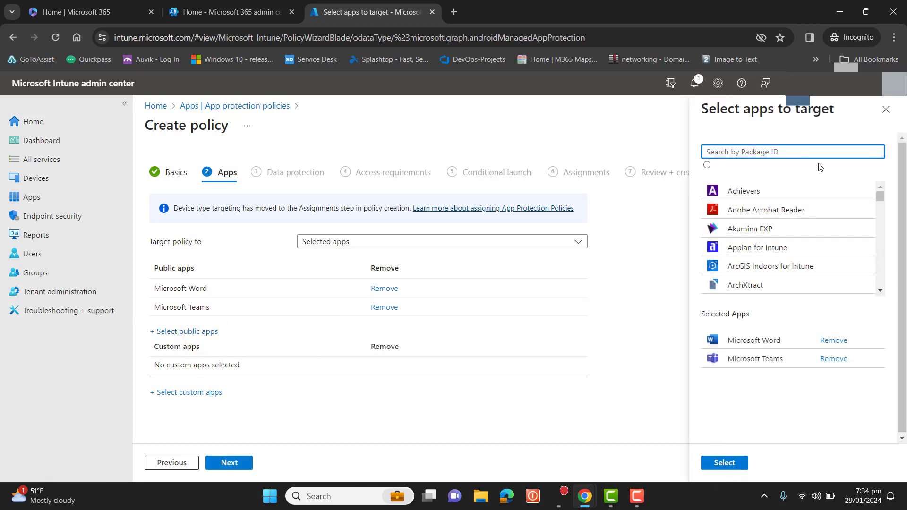
click(811, 151)
text(oned)
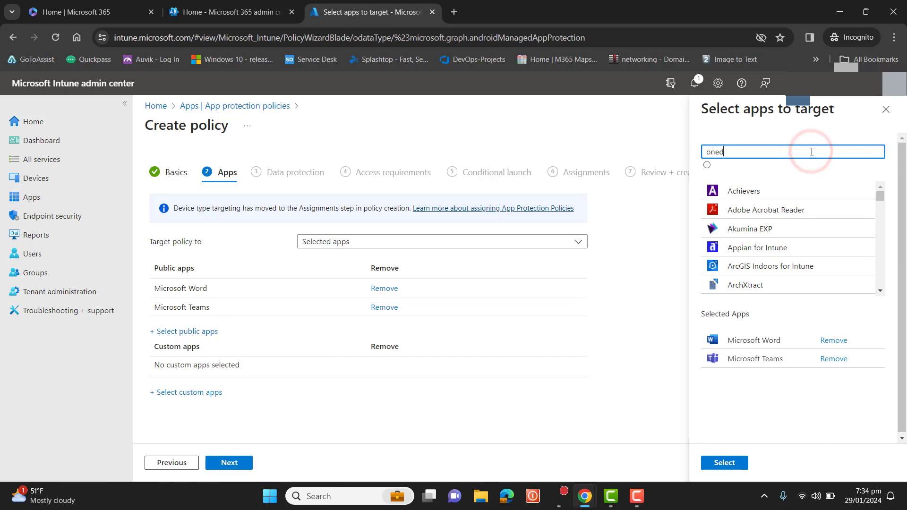
click(752, 192)
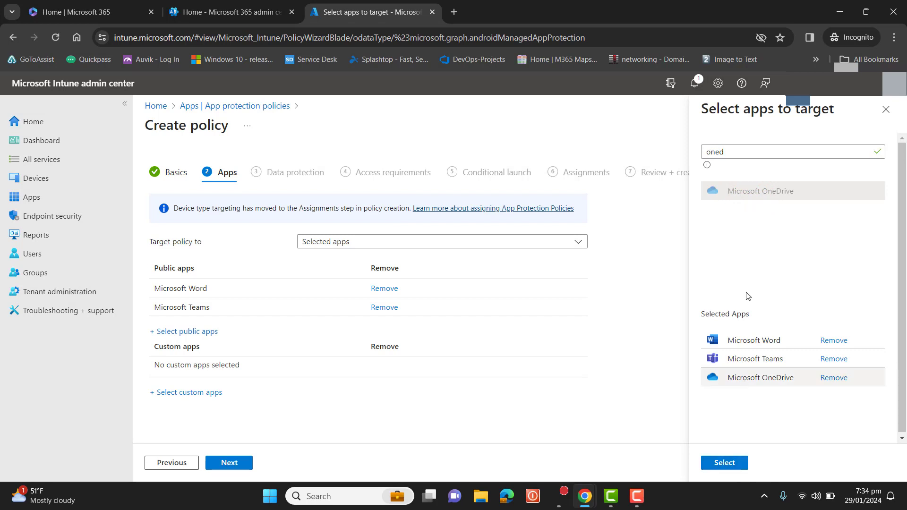
triple_click(751, 150)
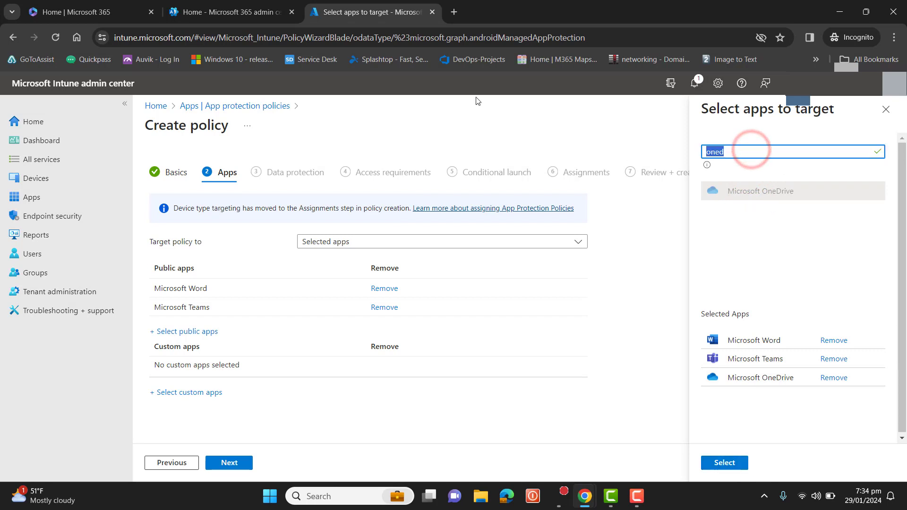
text(outl)
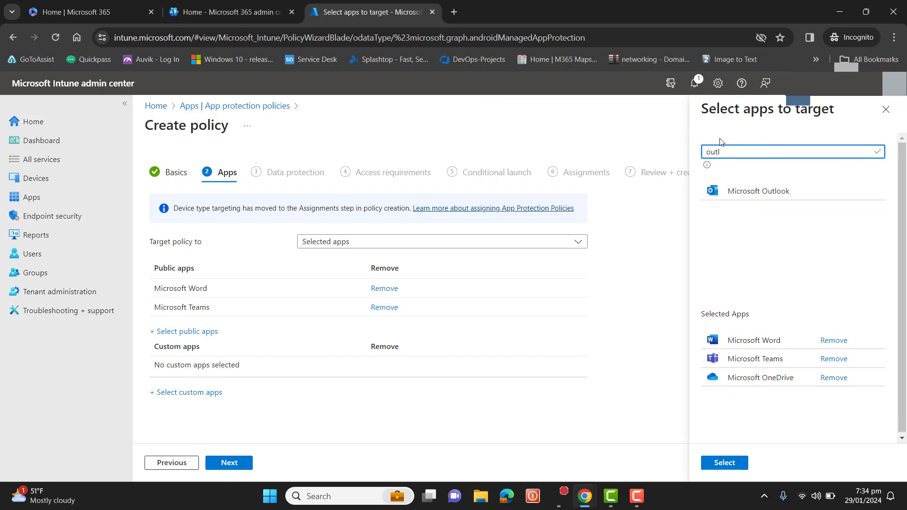
click(750, 191)
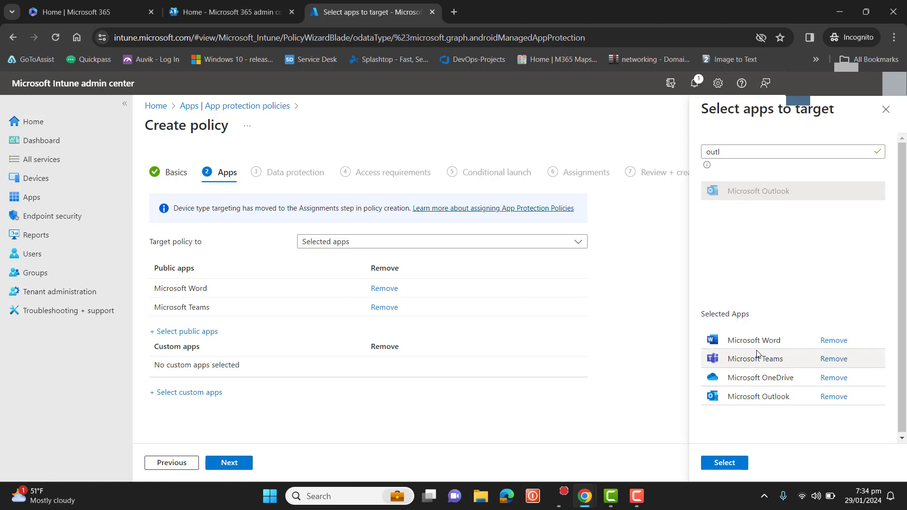
double_click(721, 152)
text(excel)
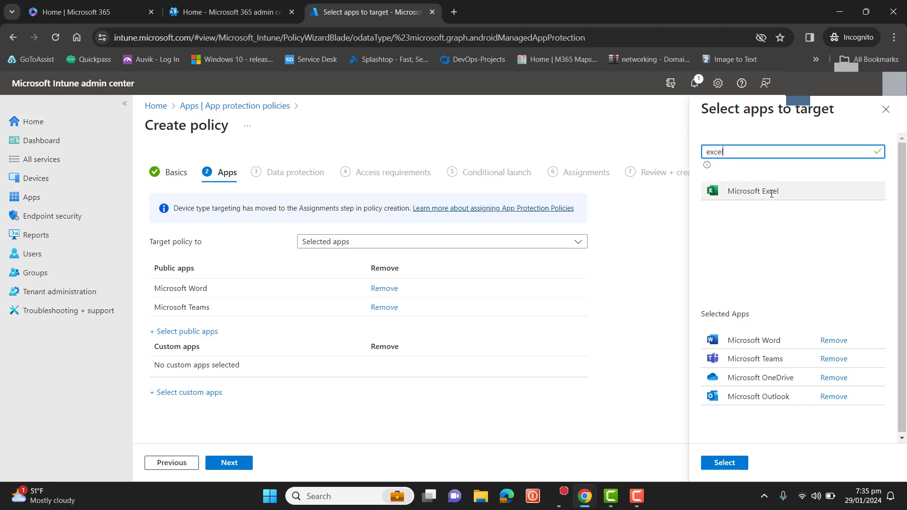
click(772, 194)
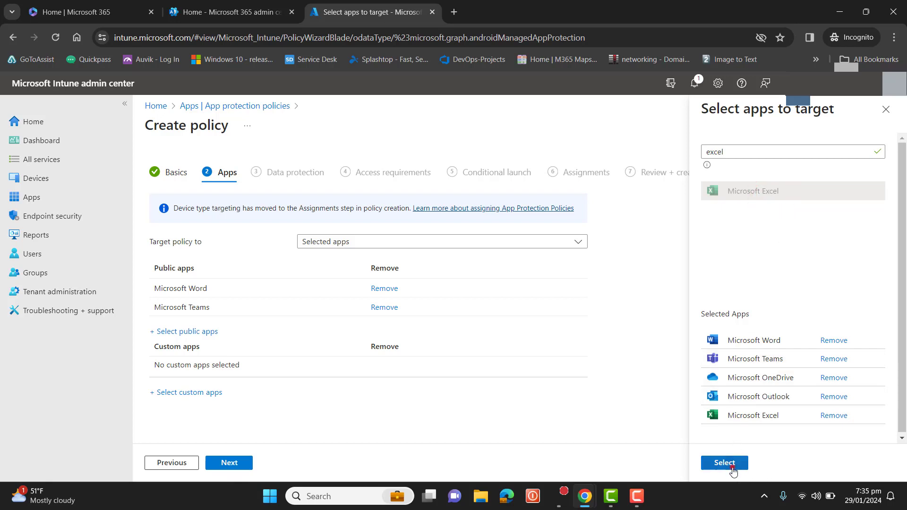
click(733, 467)
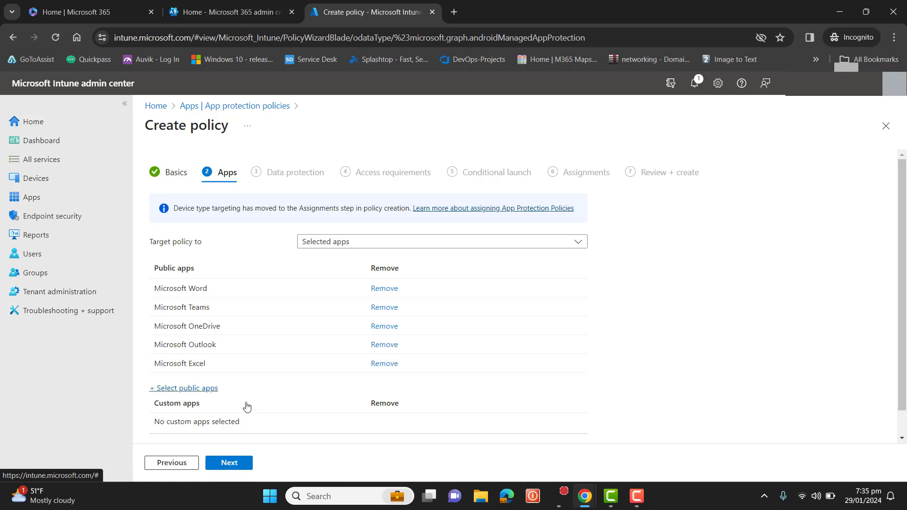
- Continue to Data protection and block backing up org data to Android backup services
click(234, 467)
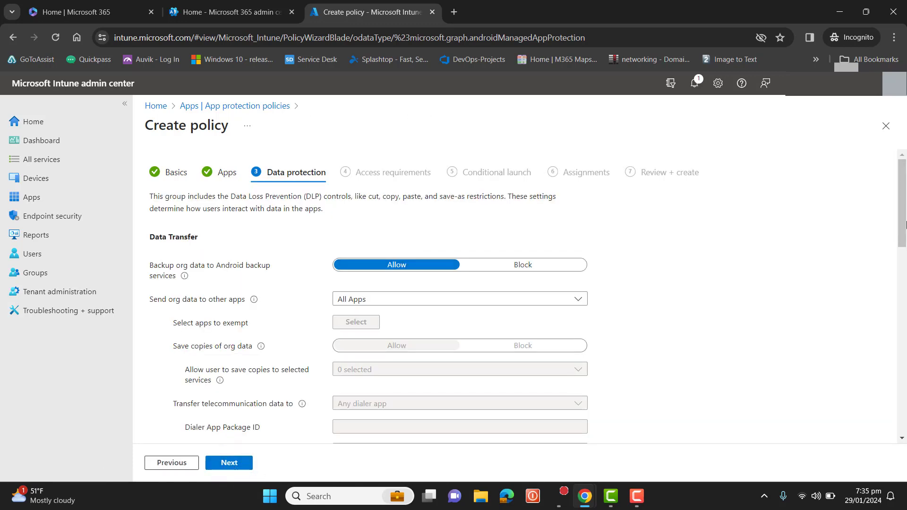
scroll(905, 221, down, 2)
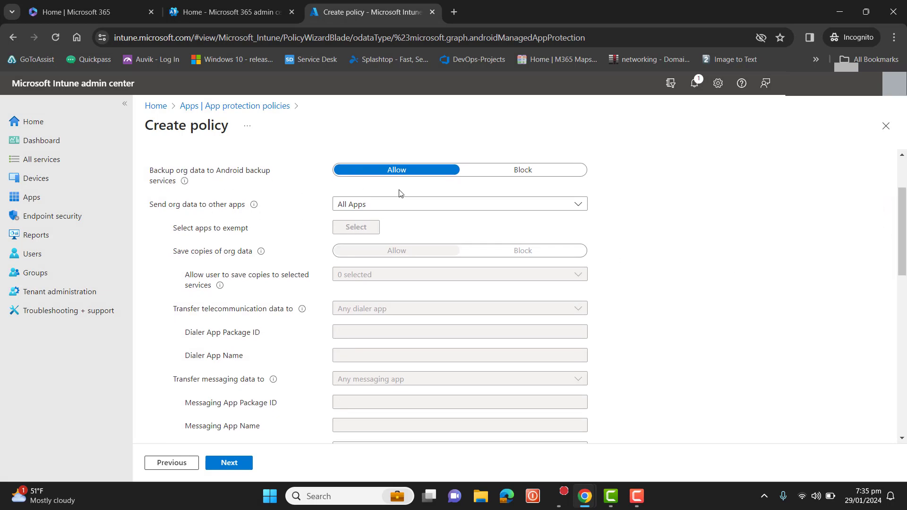
click(528, 172)
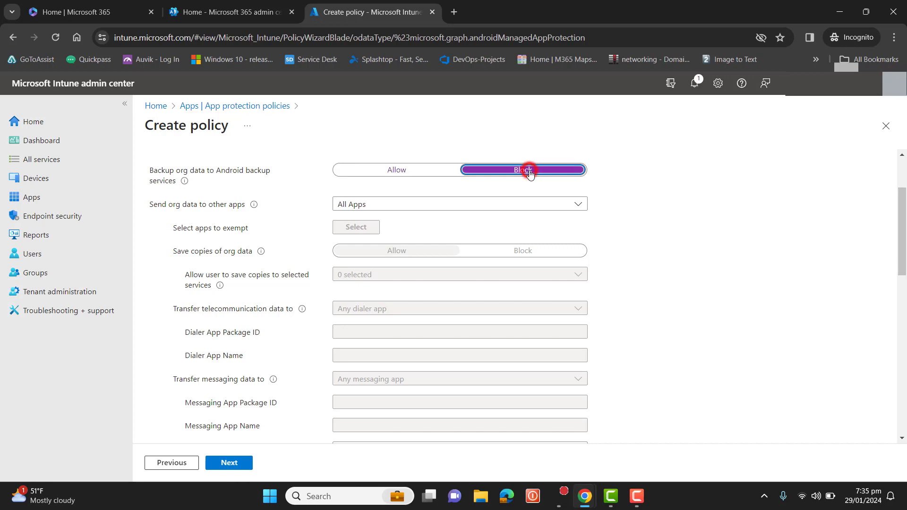
- Set sending org data to other apps to Policy managed apps and block saving copies of org data
click(399, 209)
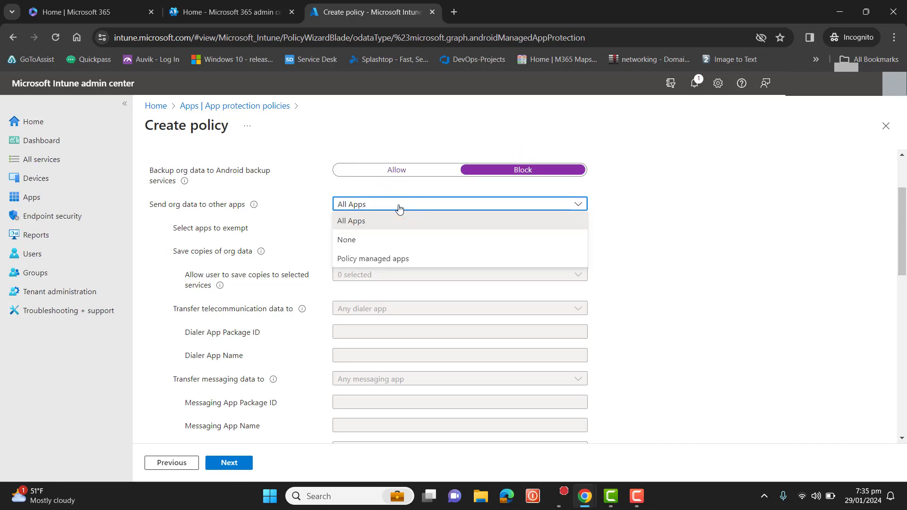
click(371, 259)
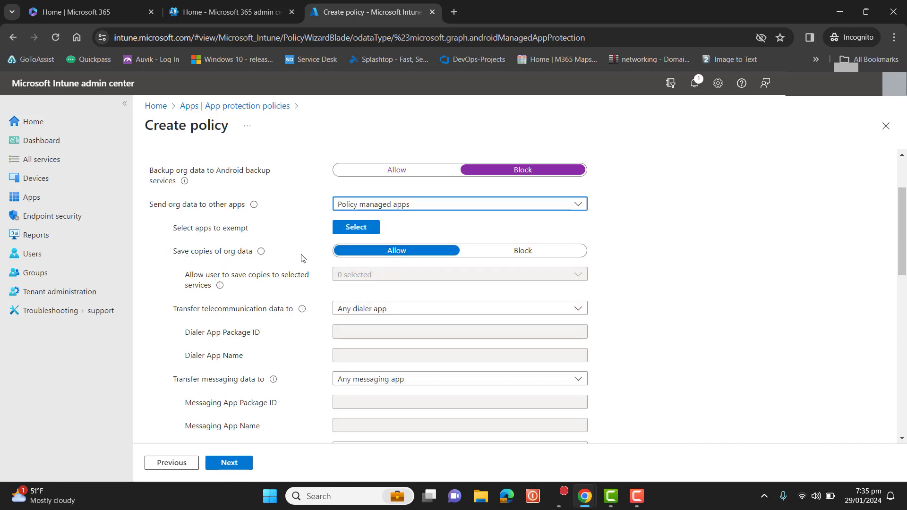
click(534, 252)
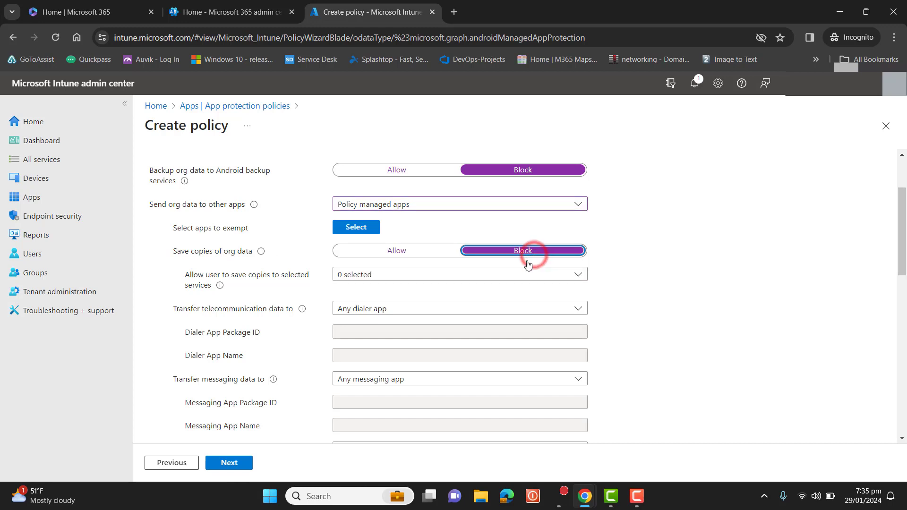
- Set both telecommunication and messaging data transfer to None, do not transfer this data between apps
click(397, 310)
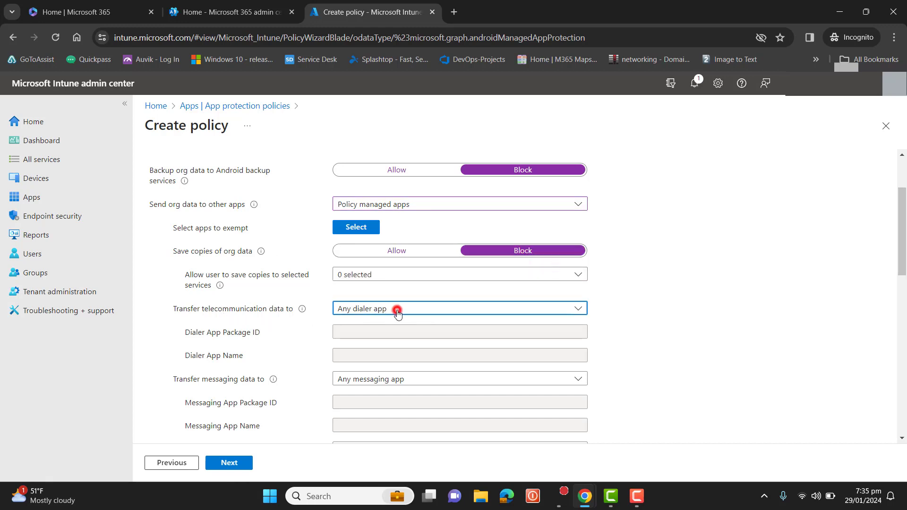
click(383, 328)
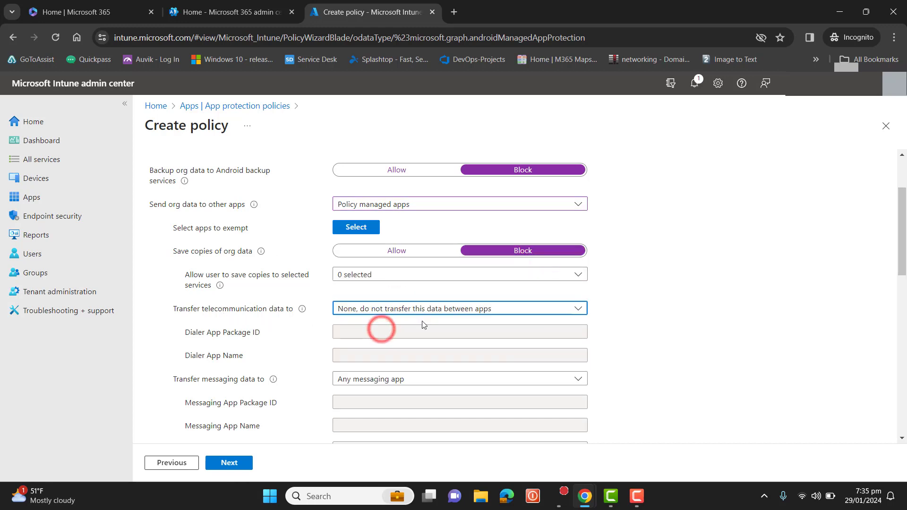
scroll(381, 326, down, 4)
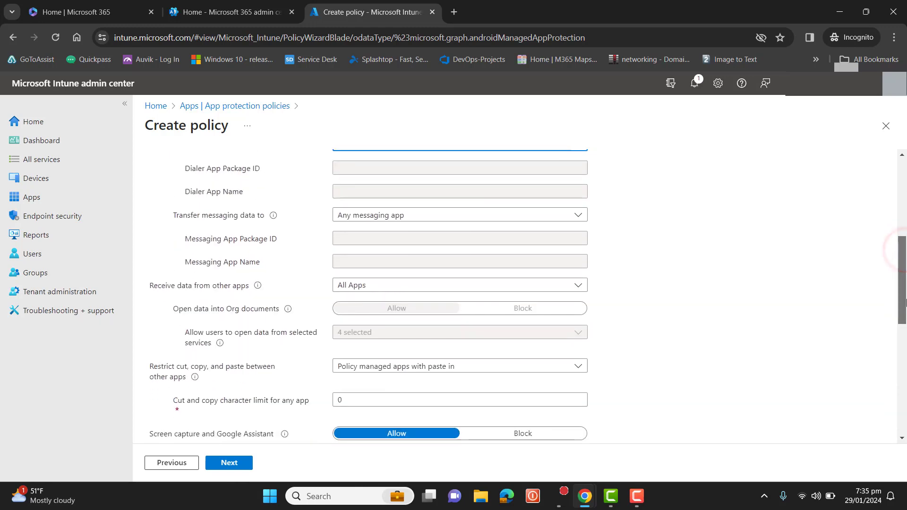
click(398, 215)
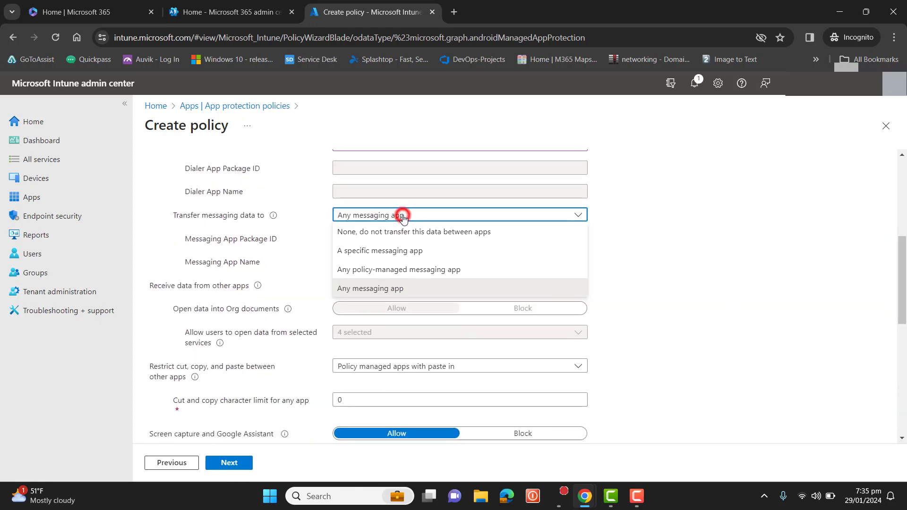
click(394, 232)
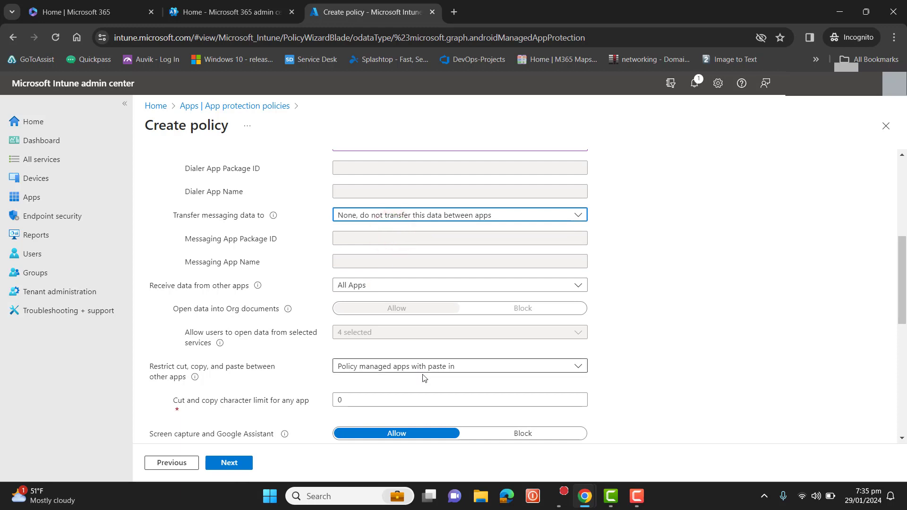
- Set cut, copy, and paste between apps to Policy managed apps with paste in and block screen capture and Google Assistant
click(455, 369)
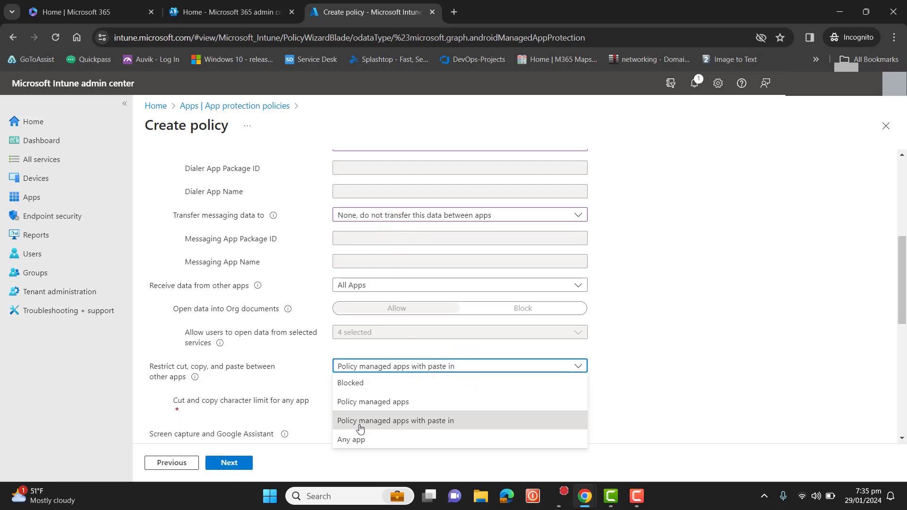
click(407, 428)
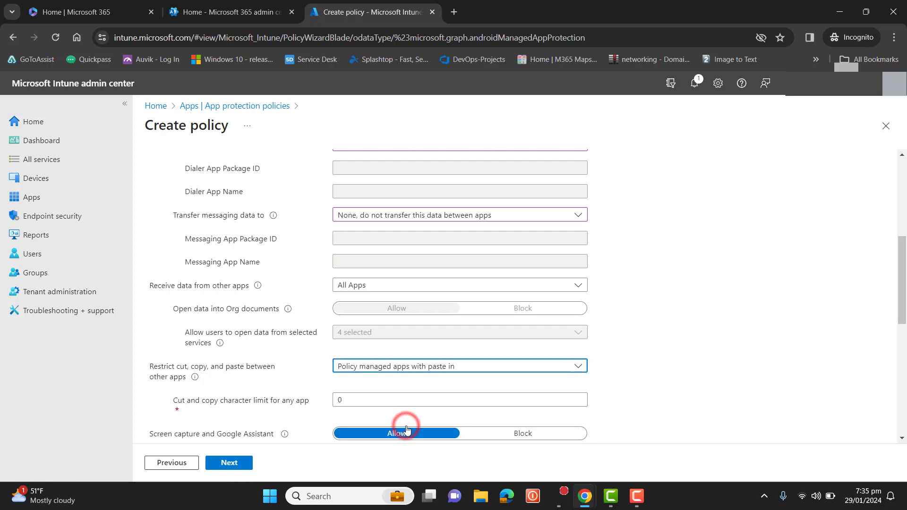
drag(903, 285, 905, 325)
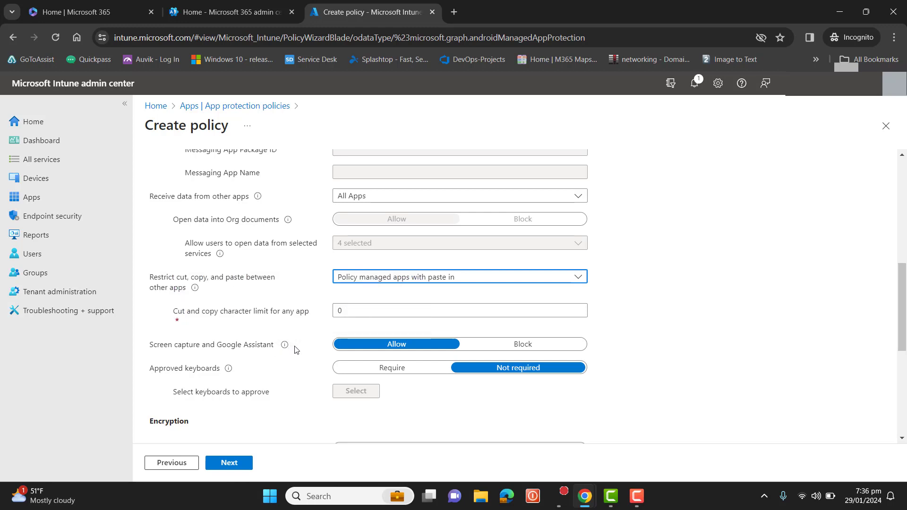
click(523, 345)
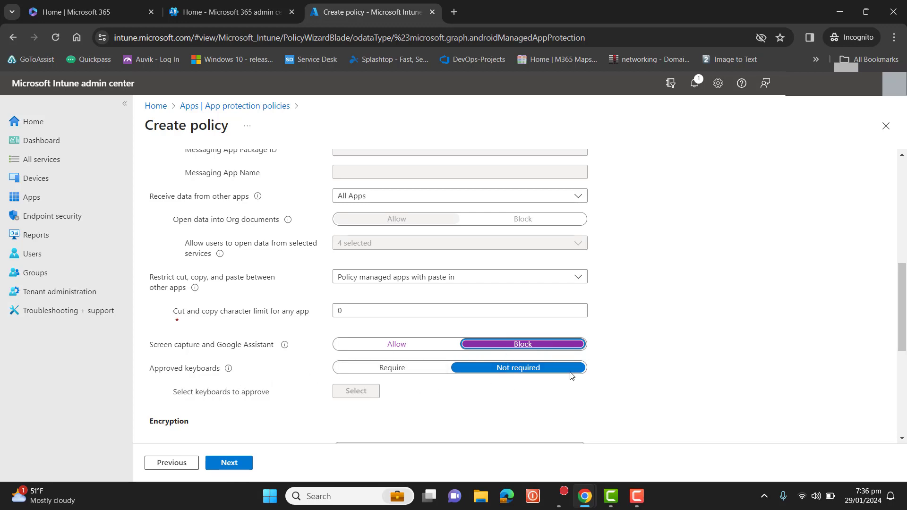
- Block syncing policy managed app data with native apps and restrict web content transfer to Microsoft Edge
drag(903, 332, 906, 400)
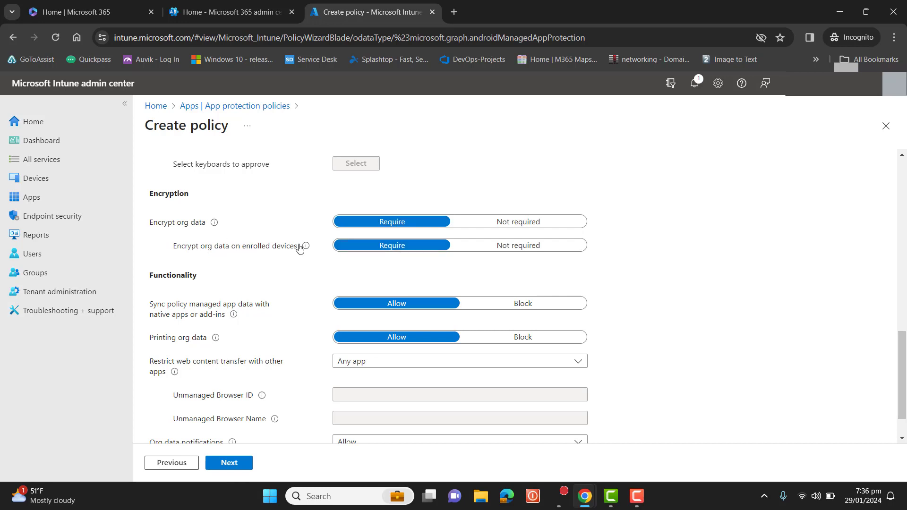
mouse_move(306, 247)
click(542, 307)
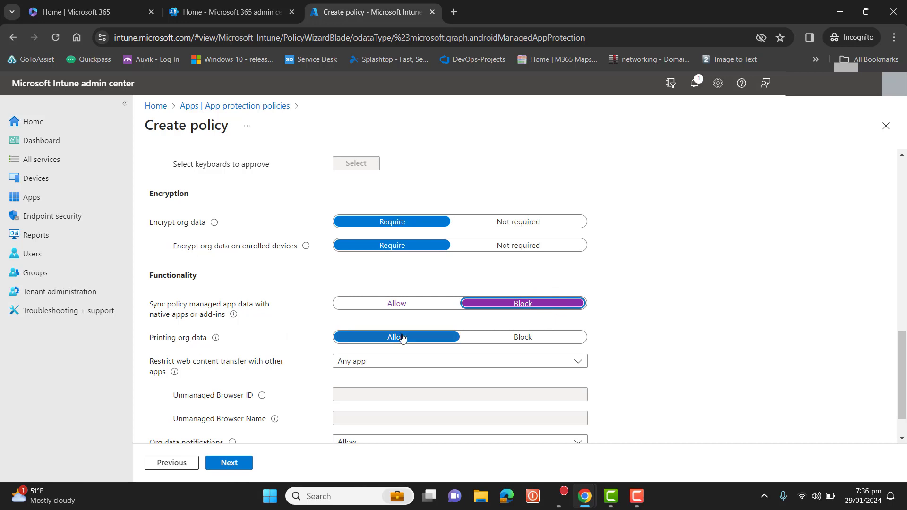
click(395, 360)
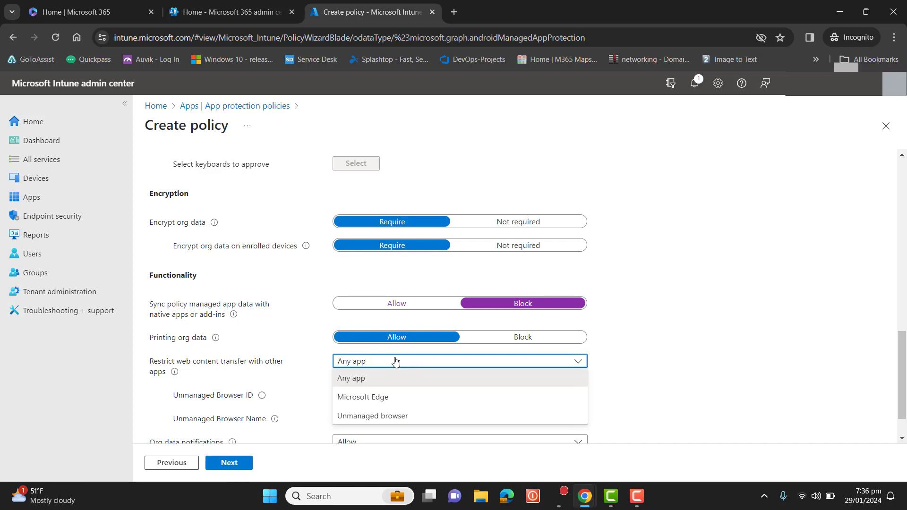
click(362, 399)
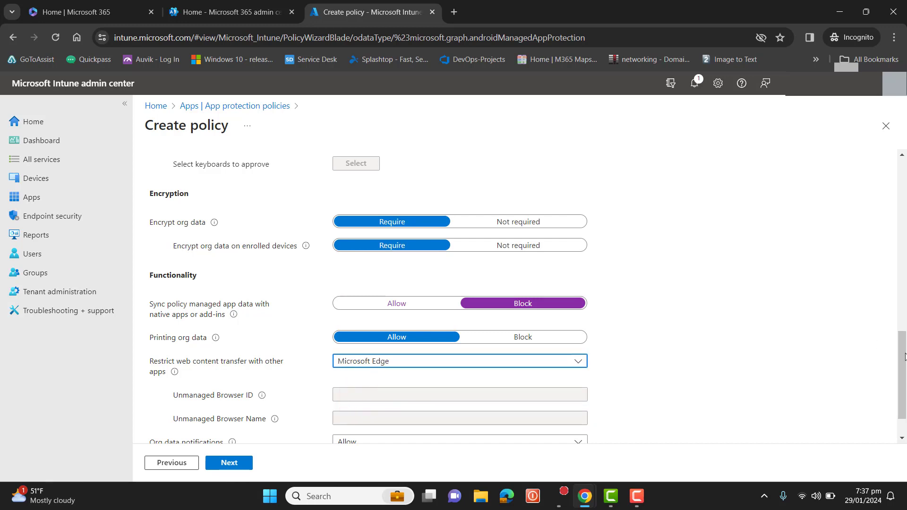
scroll(900, 355, down, 1)
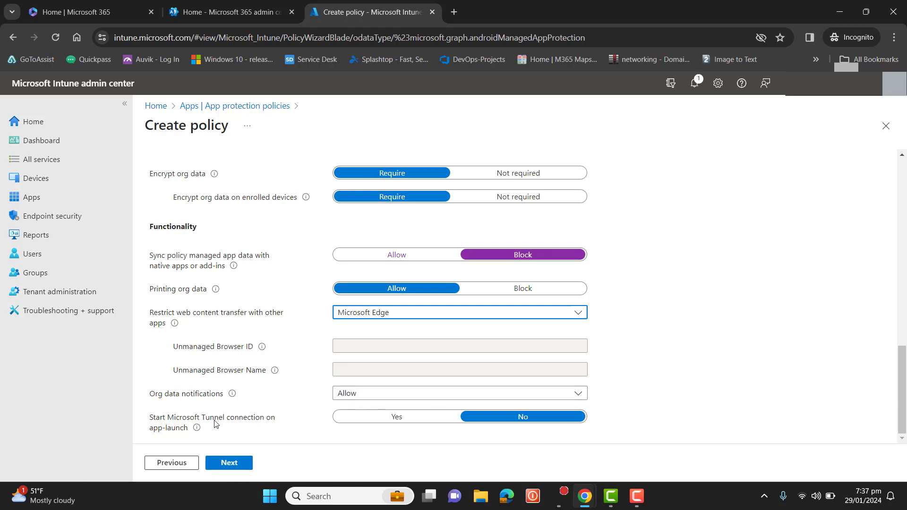
- Continue past data protection and keep the default access requirements for the Android policy
mouse_move(194, 434)
click(231, 468)
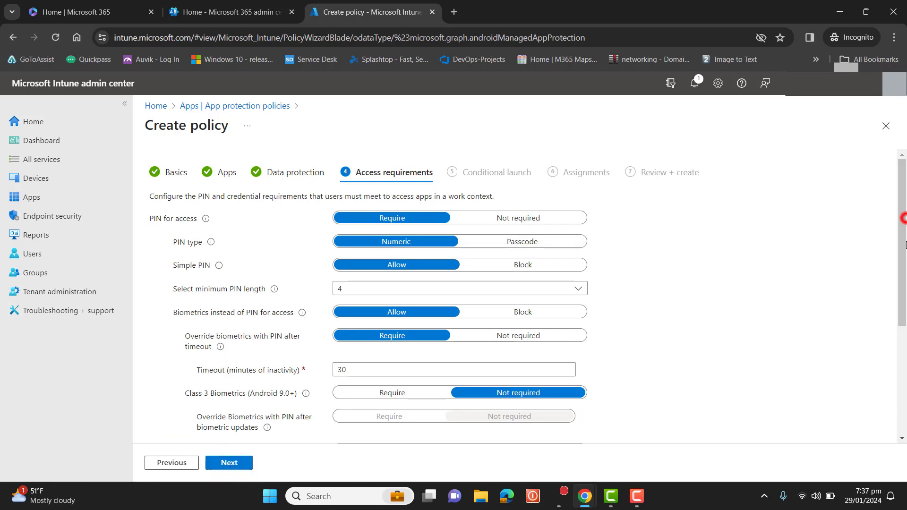
drag(905, 222, 899, 169)
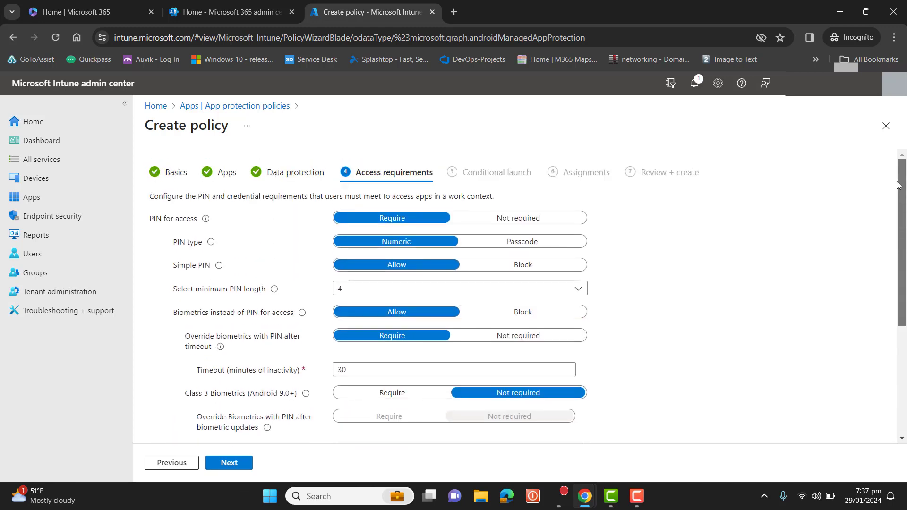
scroll(864, 255, down, 4)
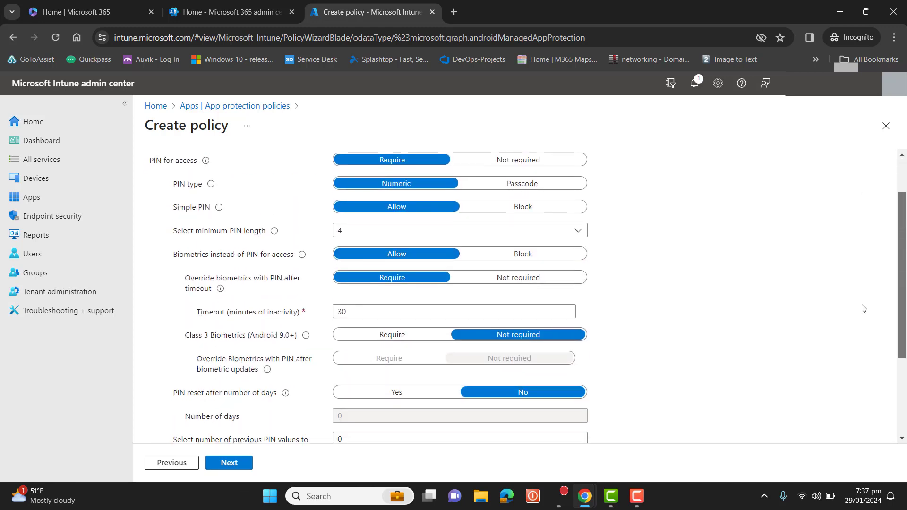
click(225, 464)
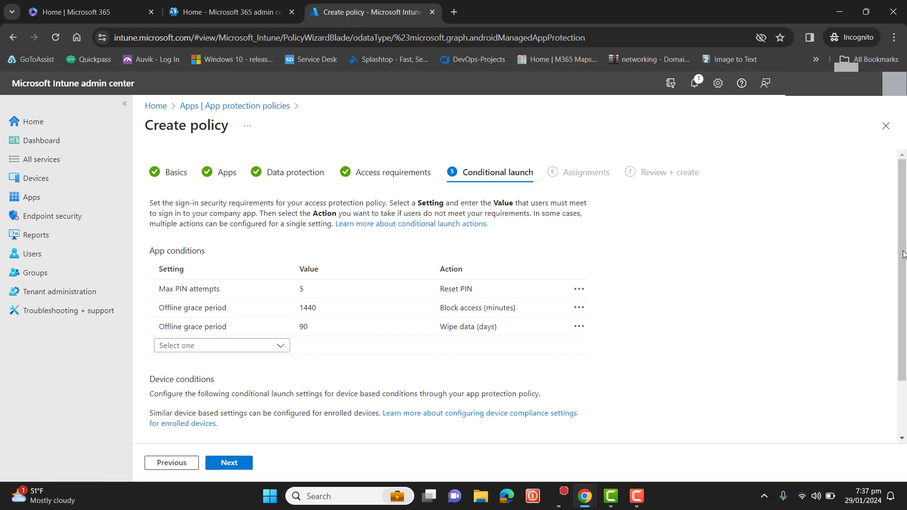
- Keep the default conditional launch conditions and continue to assignments
drag(904, 254, 905, 282)
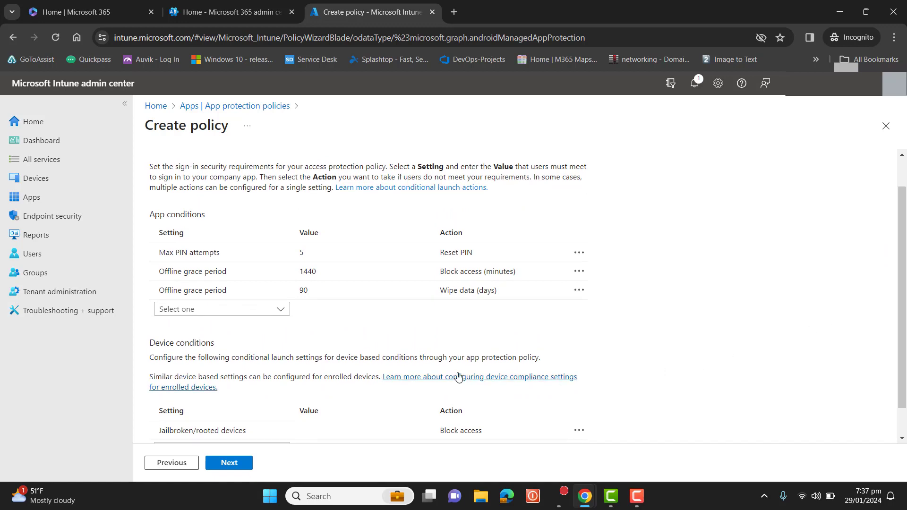
click(311, 252)
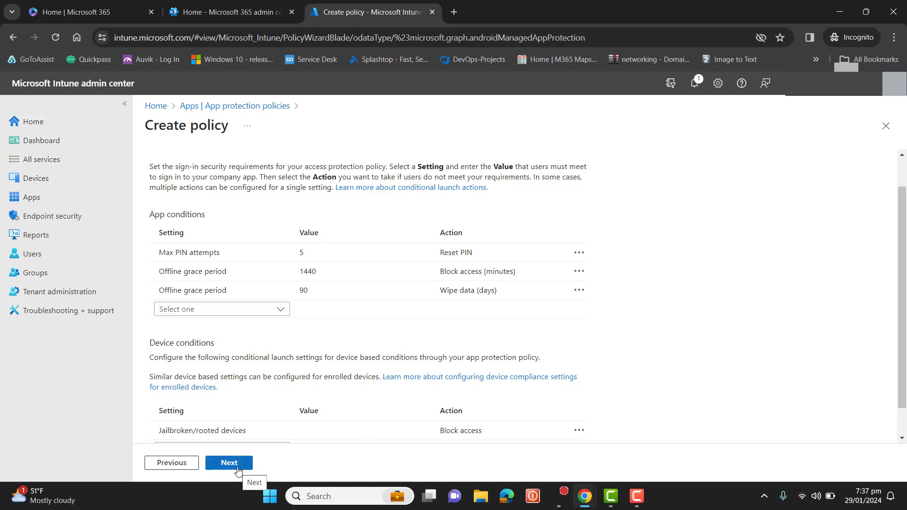
click(234, 464)
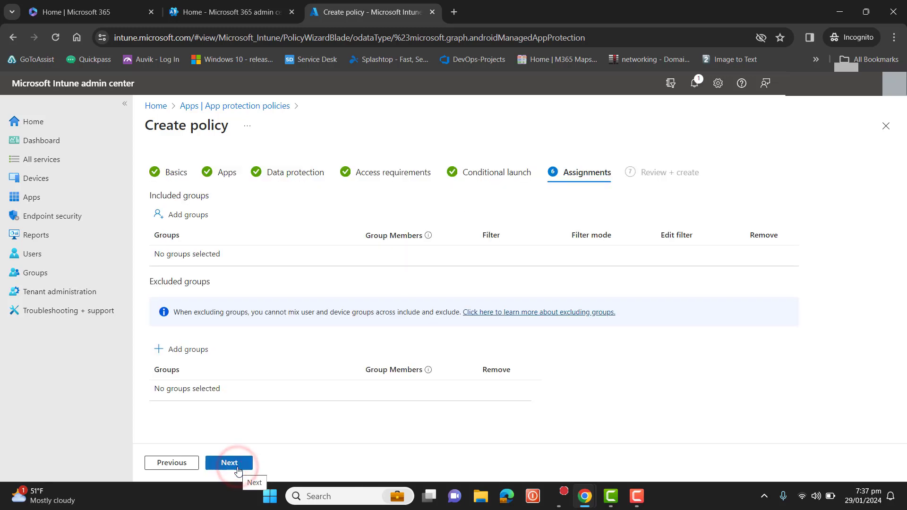
- Include the Mobile Device Users group in the policy assignments
click(180, 213)
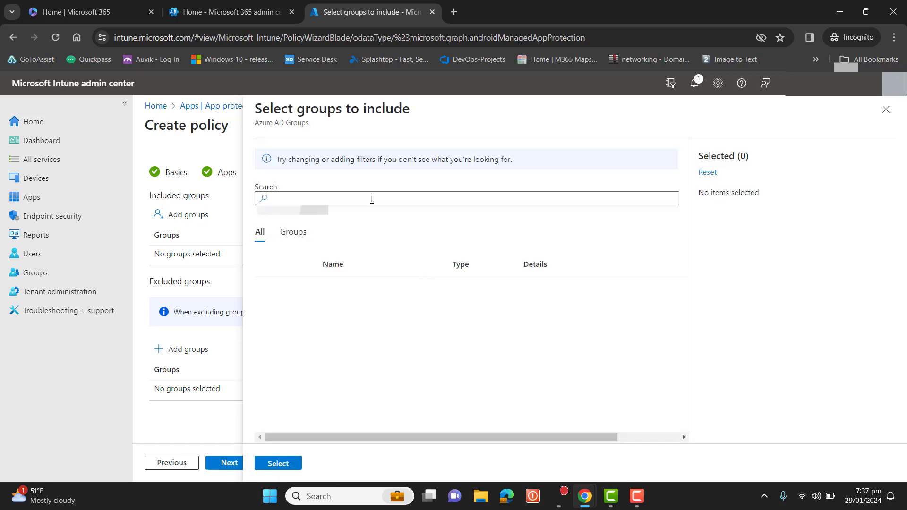
click(369, 194)
text(mobile)
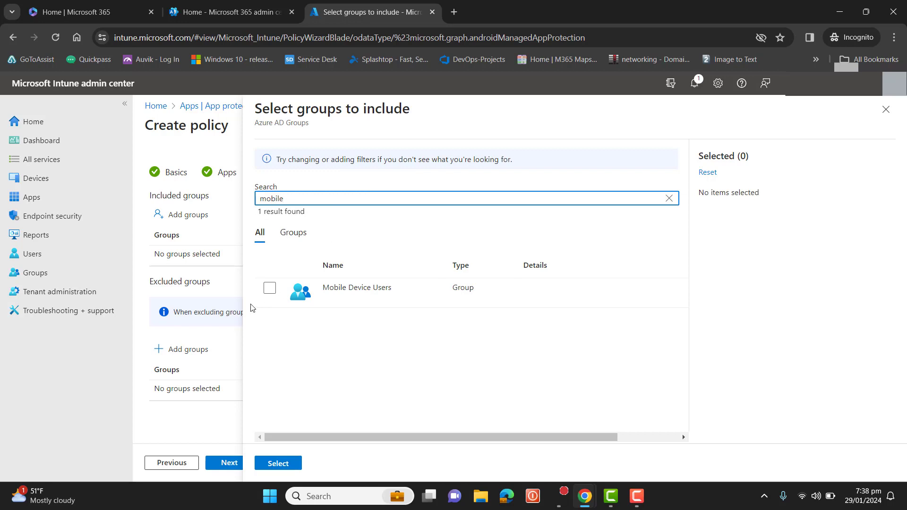
click(270, 288)
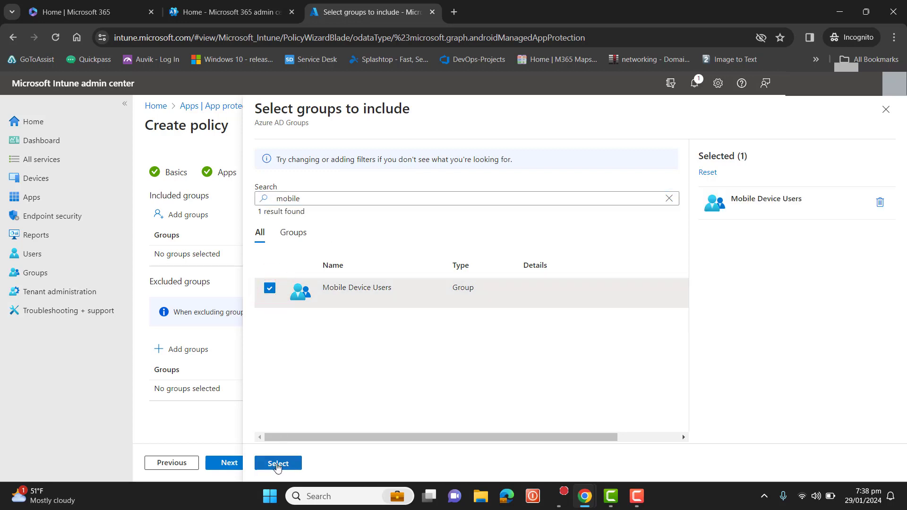
click(277, 464)
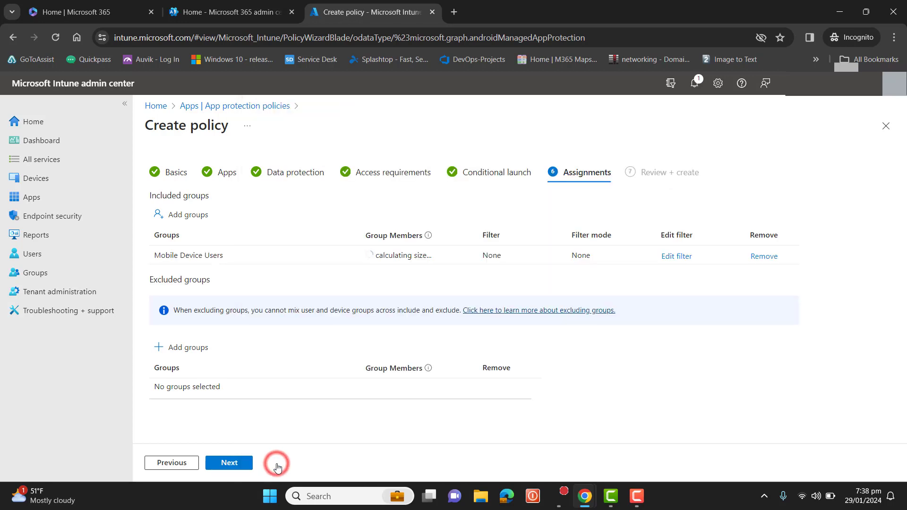
- Review the policy summary and create the Android app protection policy
click(232, 464)
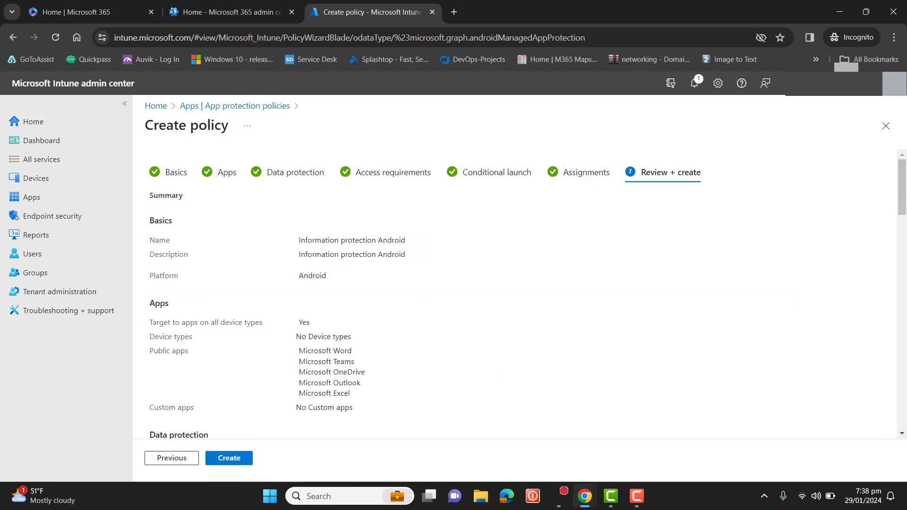
scroll(904, 194, down, 15)
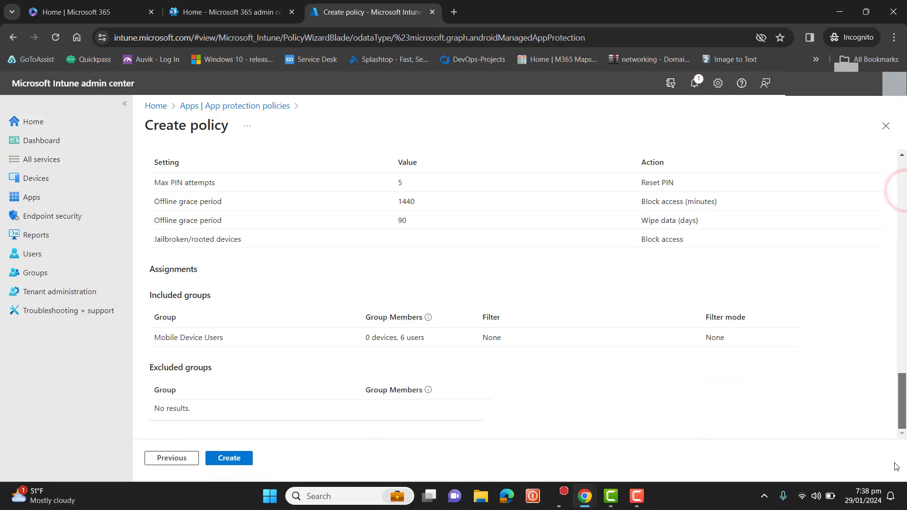
scroll(904, 189, up, 15)
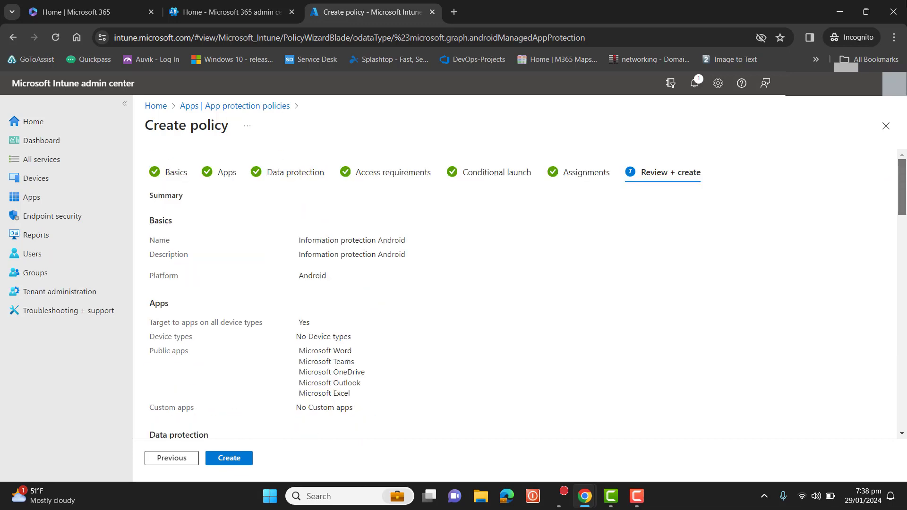
drag(903, 189, 905, 388)
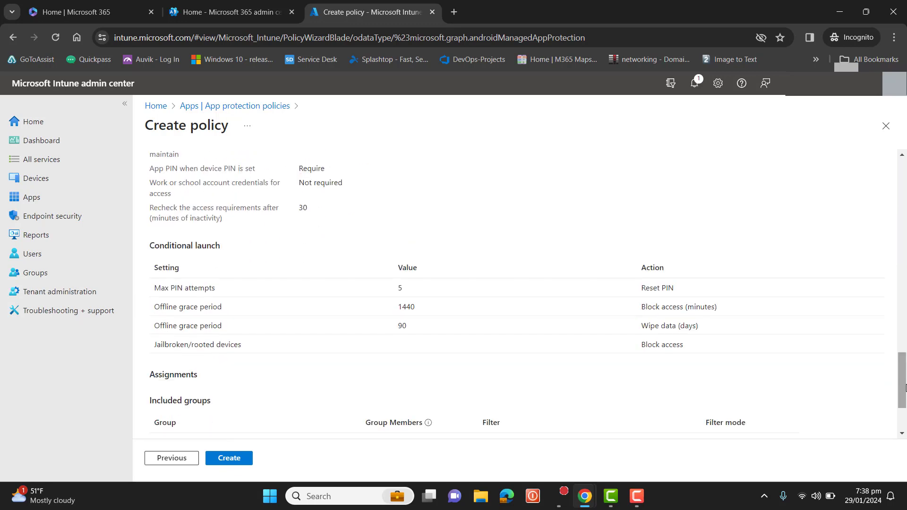
click(226, 460)
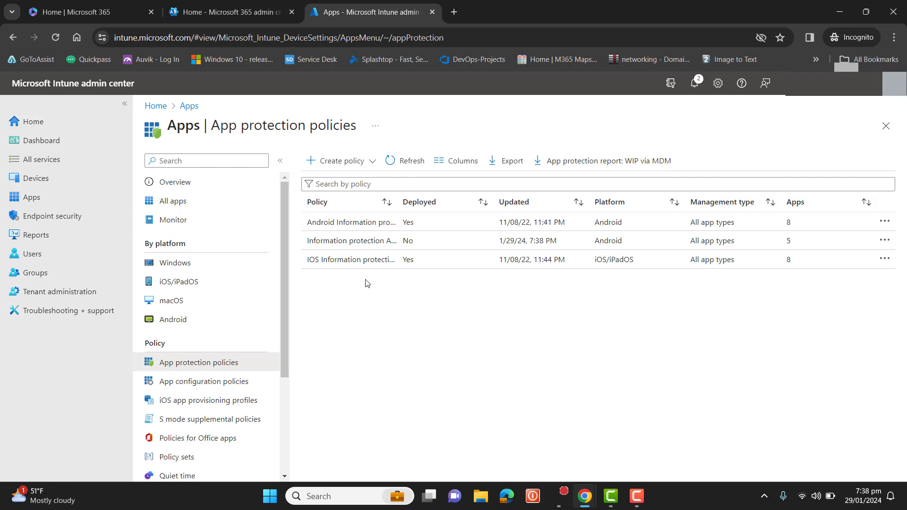
- Open the existing Android Information protection policy and review its properties and per-app user check-ins
click(362, 223)
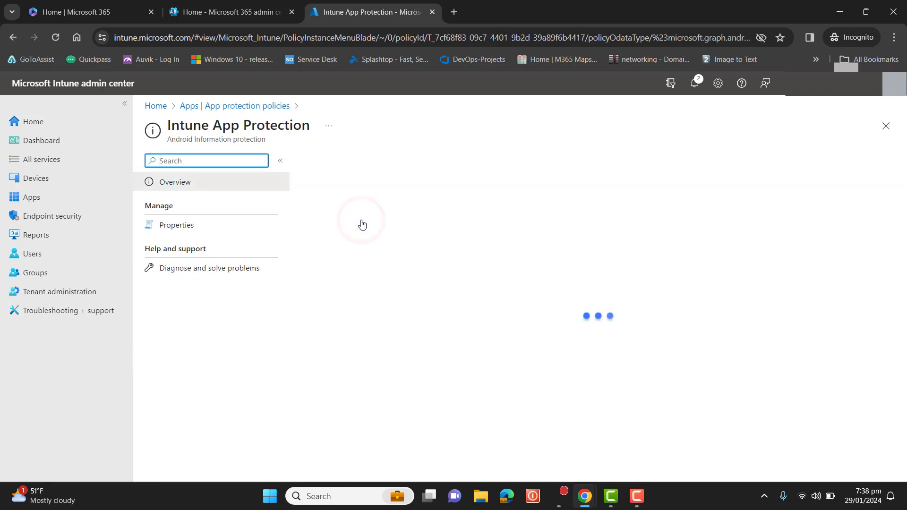
click(182, 230)
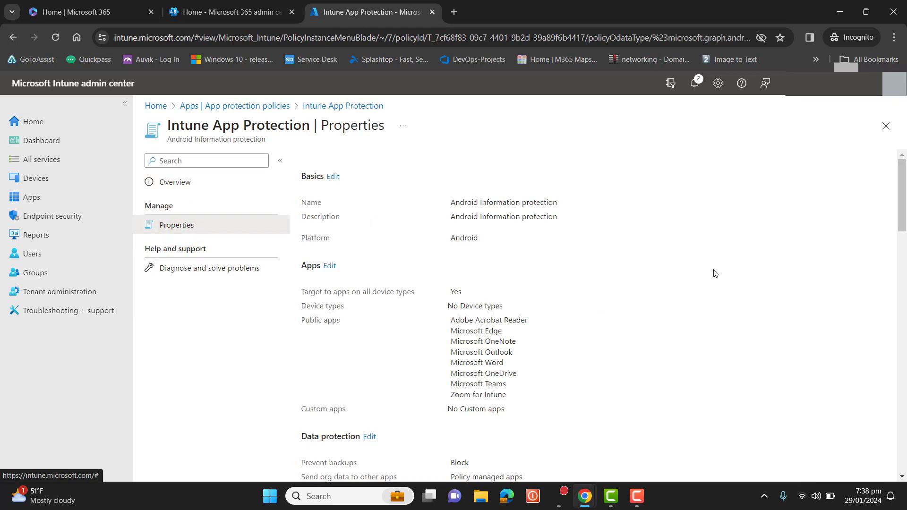
drag(901, 205, 901, 478)
click(900, 205)
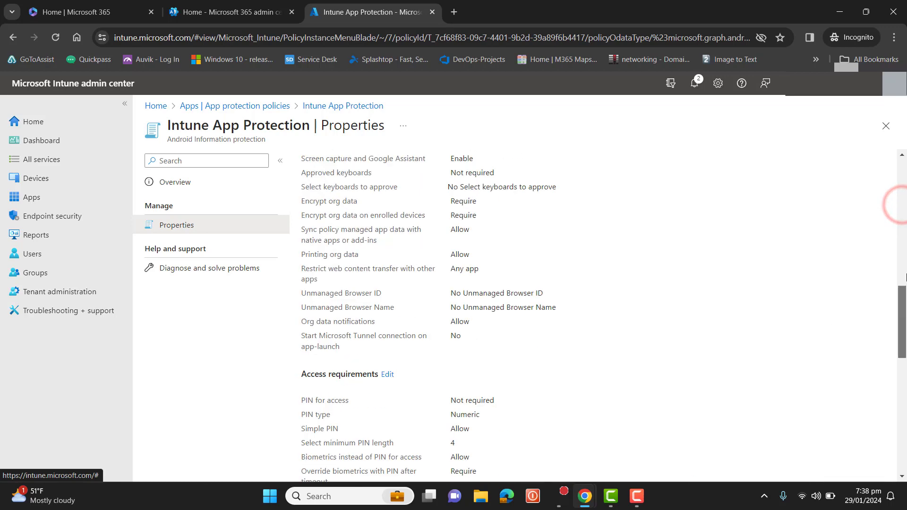
click(171, 183)
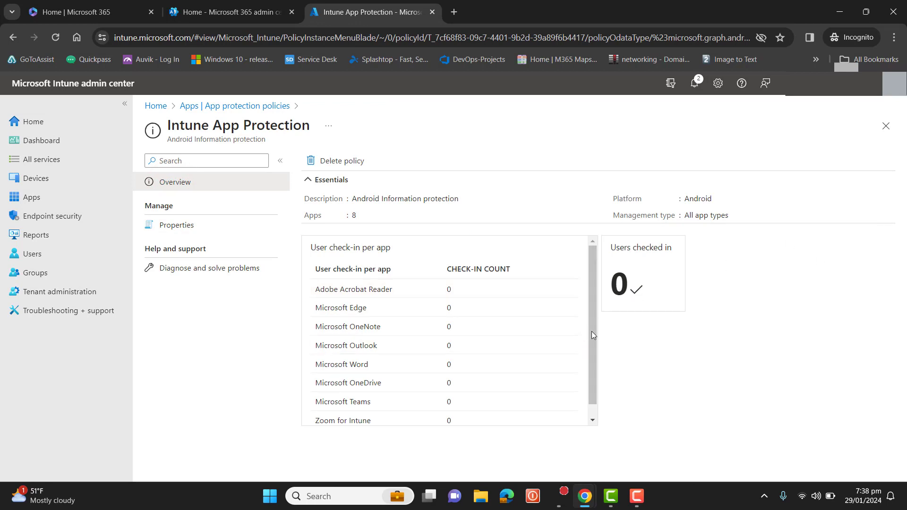
drag(592, 331, 593, 301)
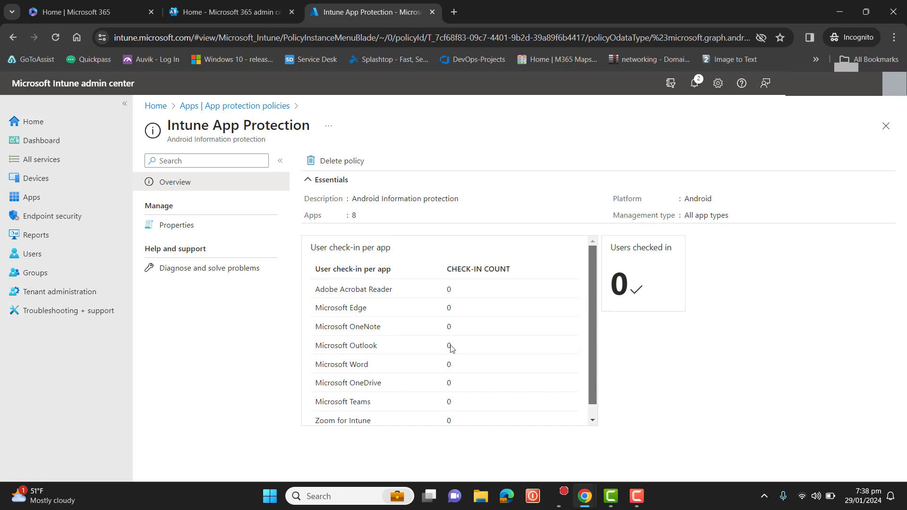
drag(312, 293, 585, 394)
click(593, 370)
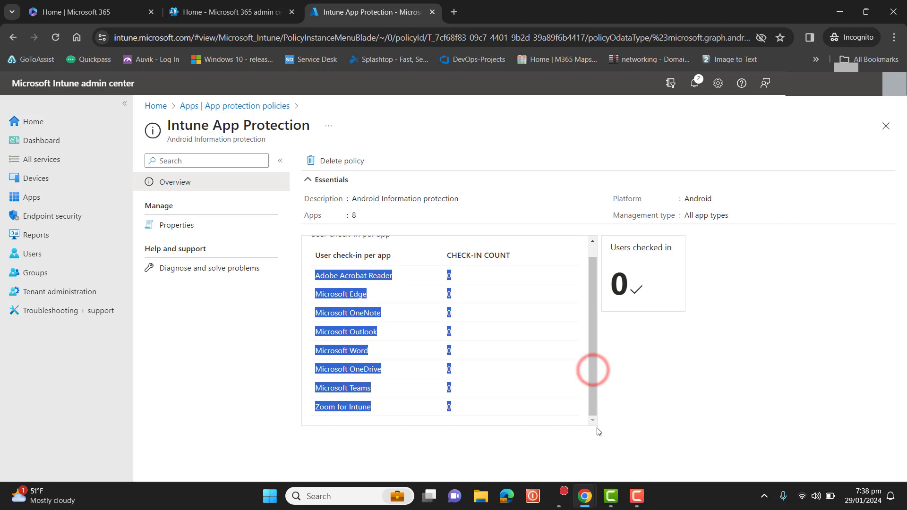
click(633, 360)
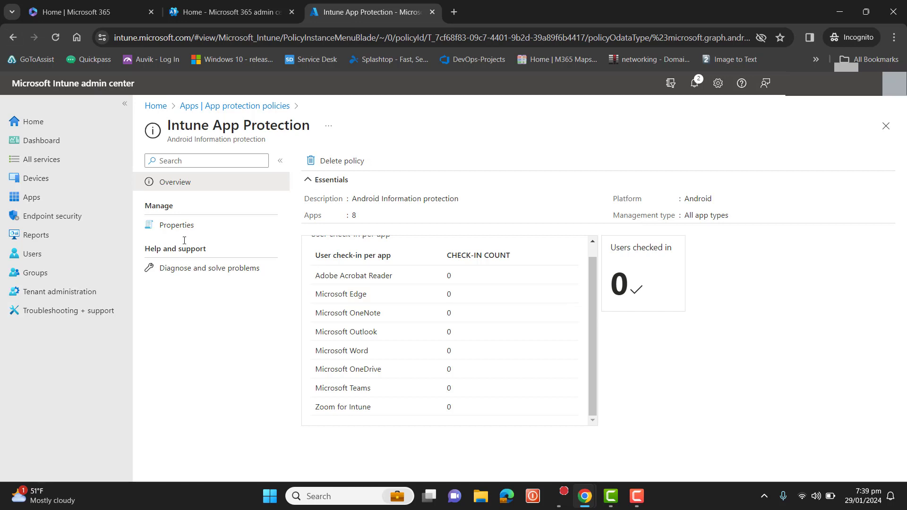
- Return to the app protection policy list and review the IOS Information protection policy's user check-ins
click(13, 37)
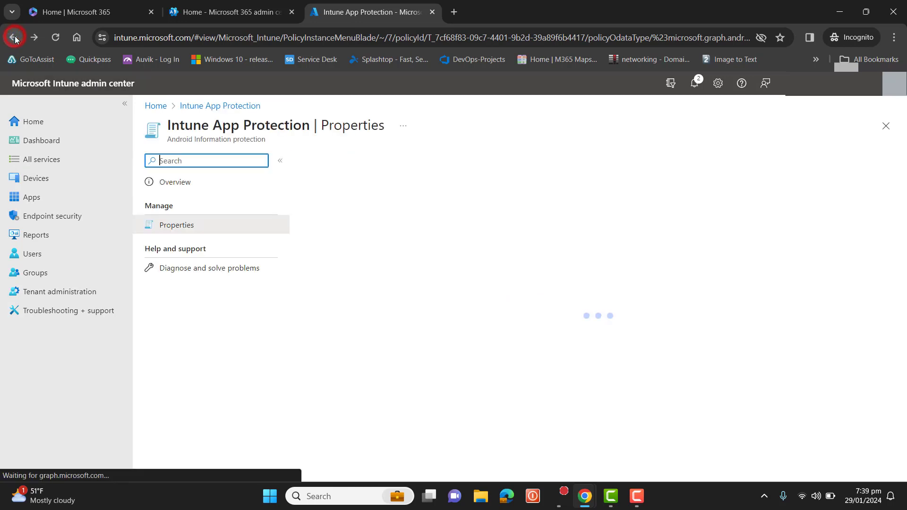
click(13, 38)
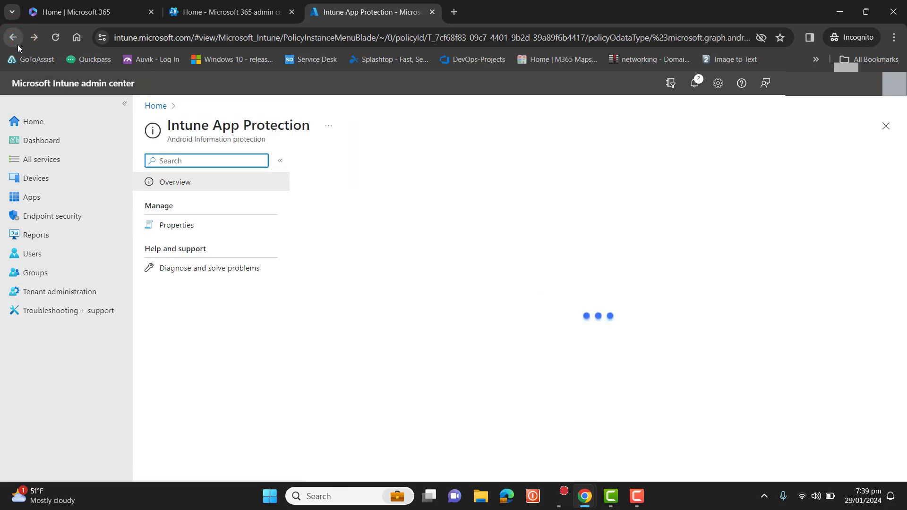
click(14, 38)
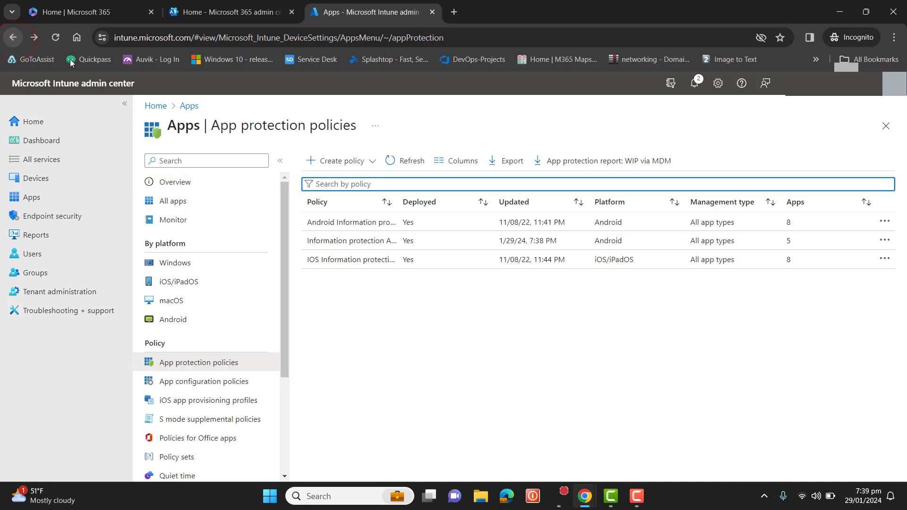
click(357, 260)
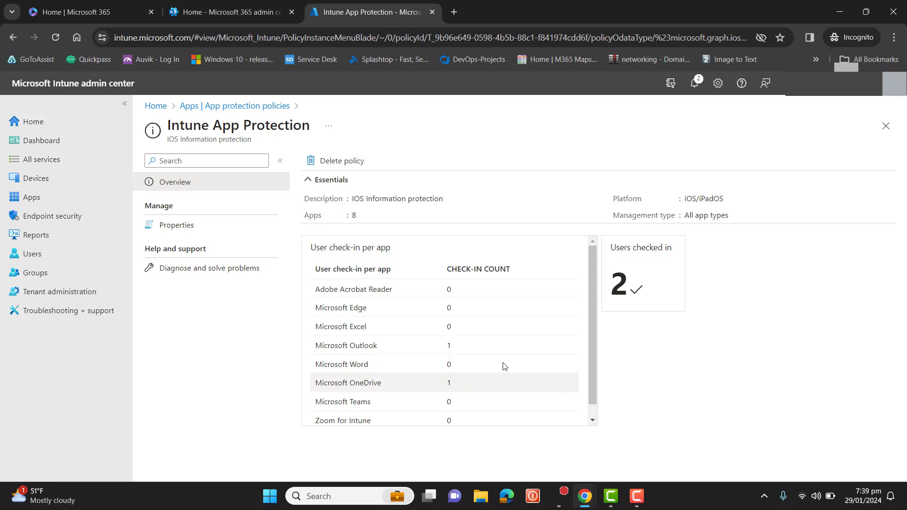
click(591, 332)
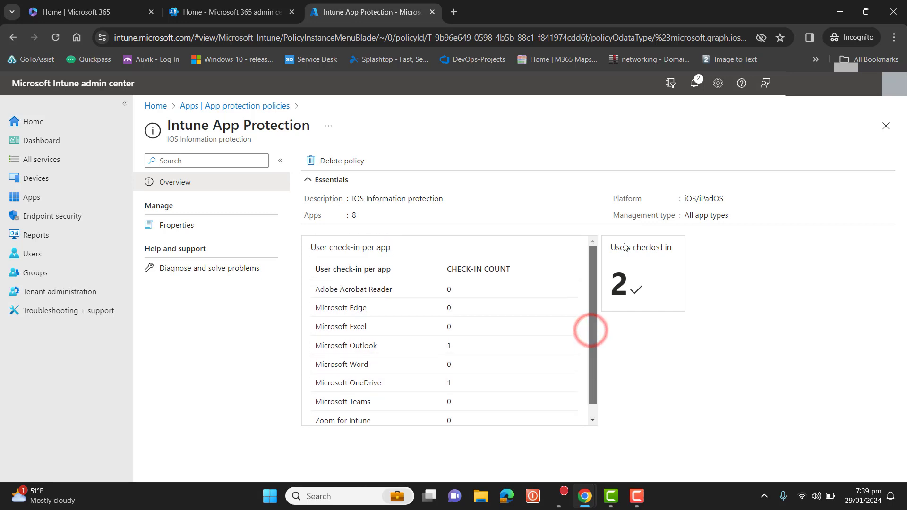
click(622, 282)
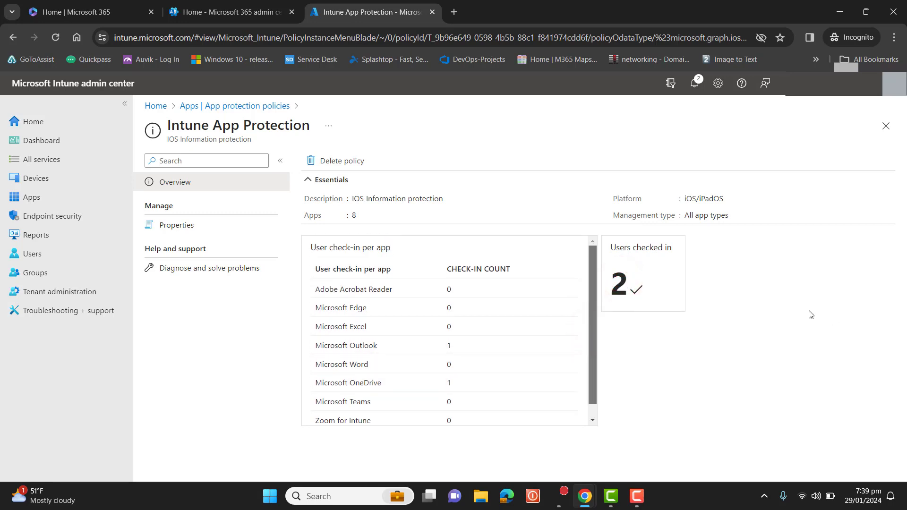